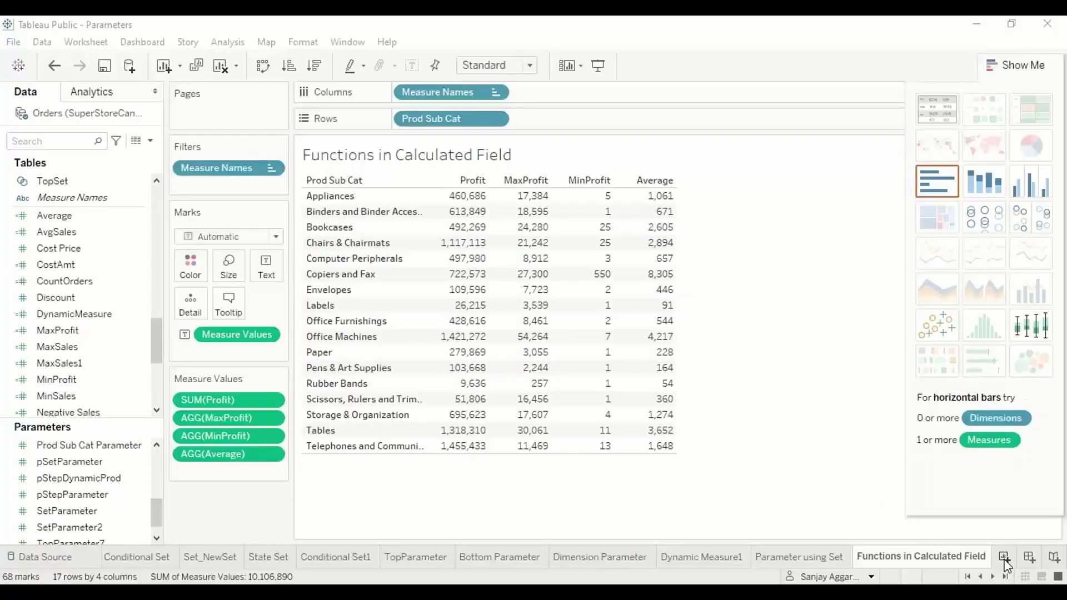
- Create a new worksheet and rename it "forecast"
click(1003, 557)
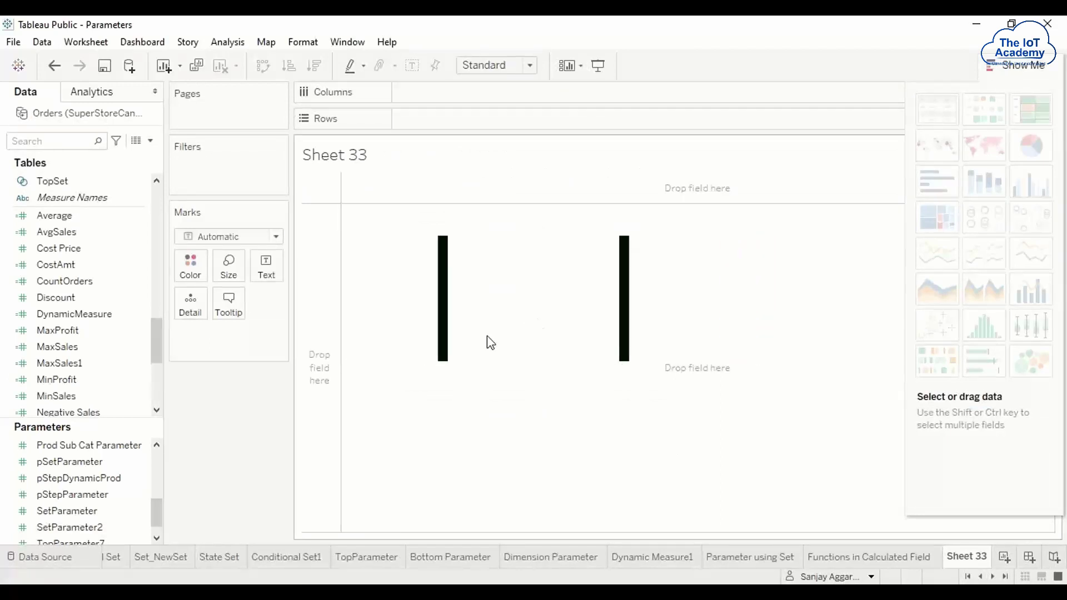
click(105, 93)
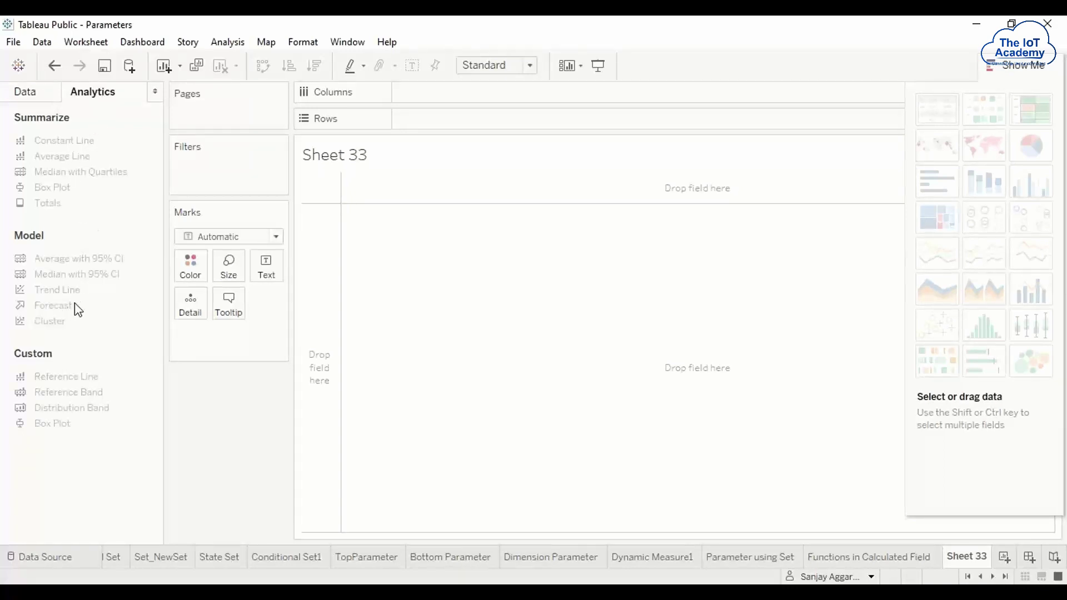
right_click(967, 557)
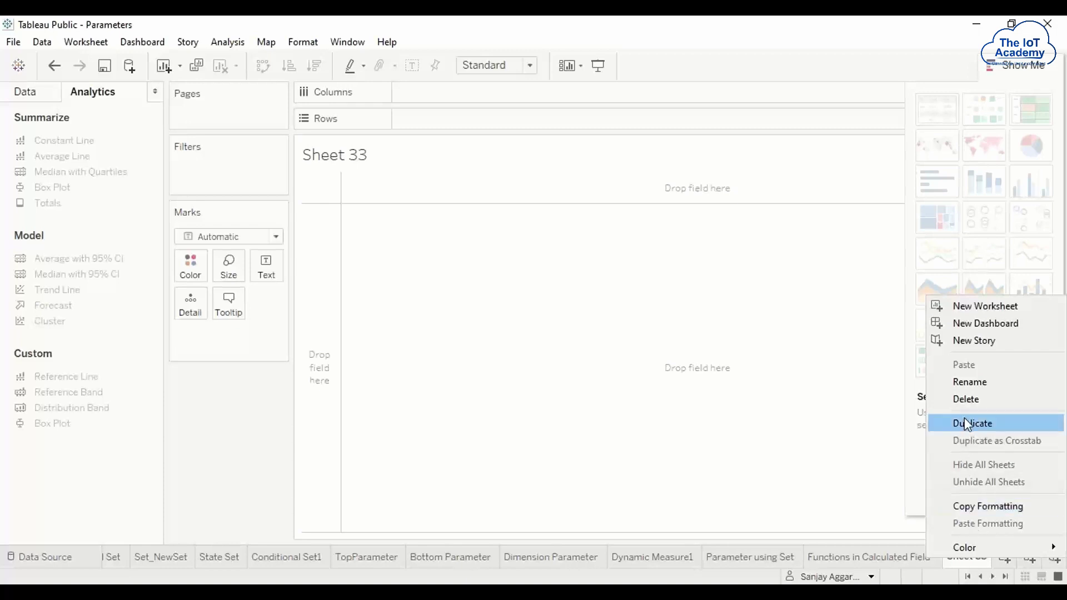
click(968, 383)
text(forecas)
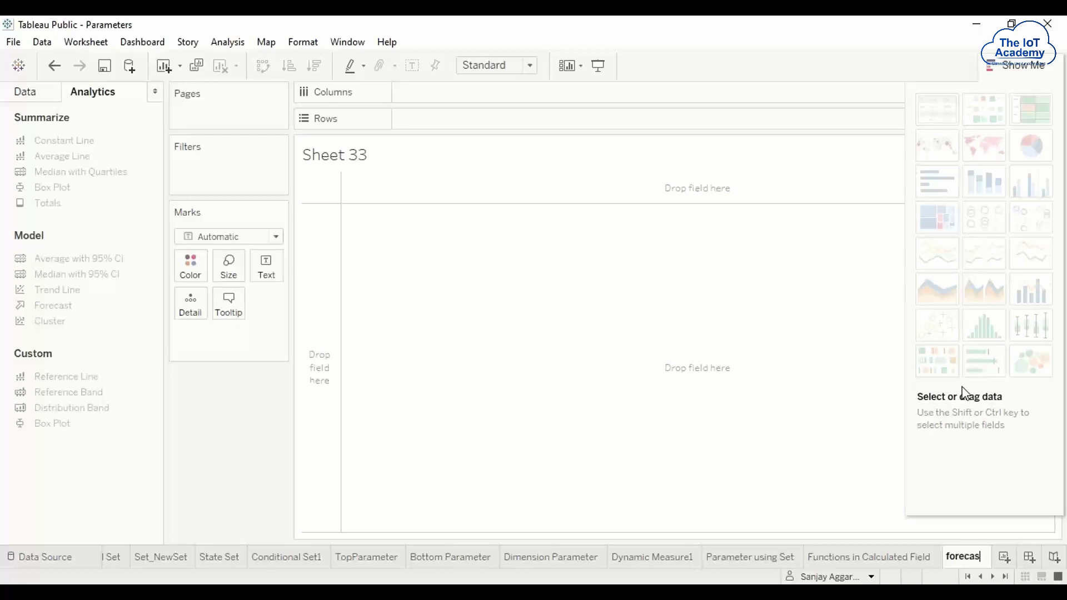
text(t)
click(679, 280)
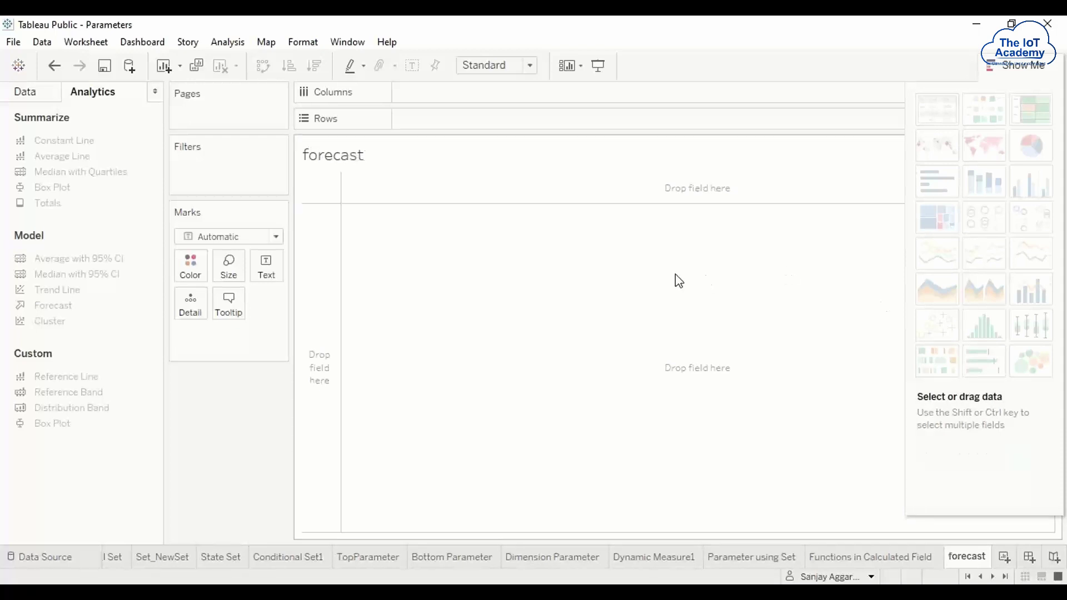
- Place the Order Date field on Rows and set it to the continuous Month level (month with year)
click(32, 95)
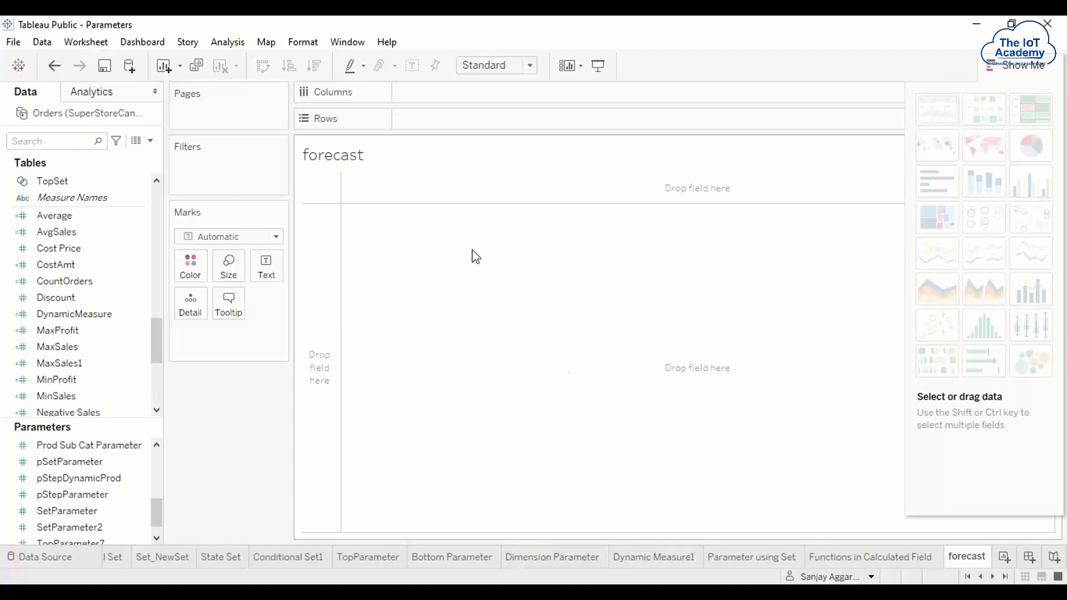
drag(157, 344, 162, 197)
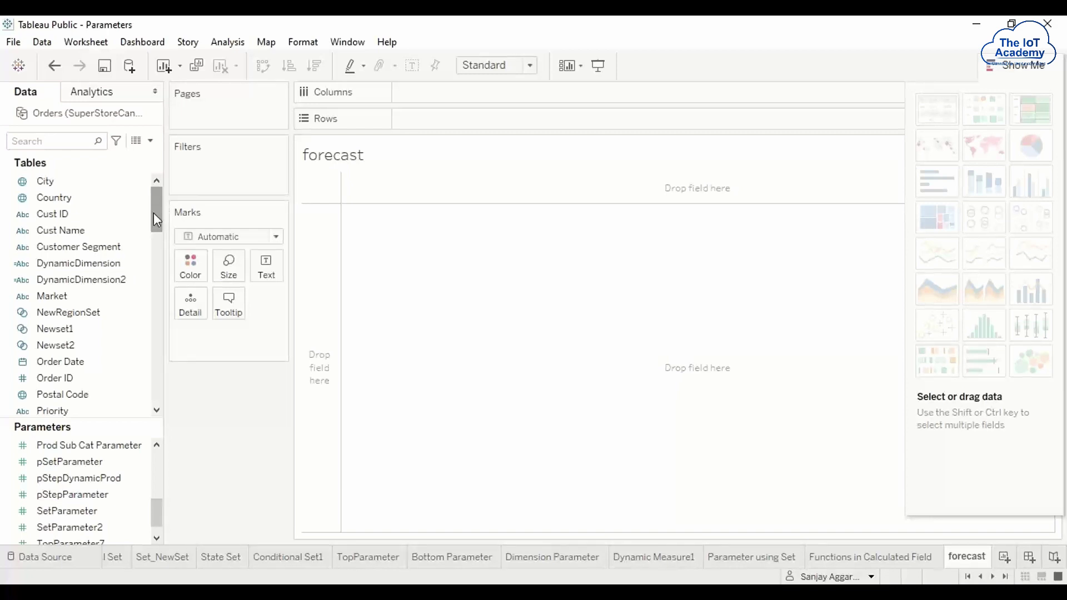
drag(83, 362, 447, 122)
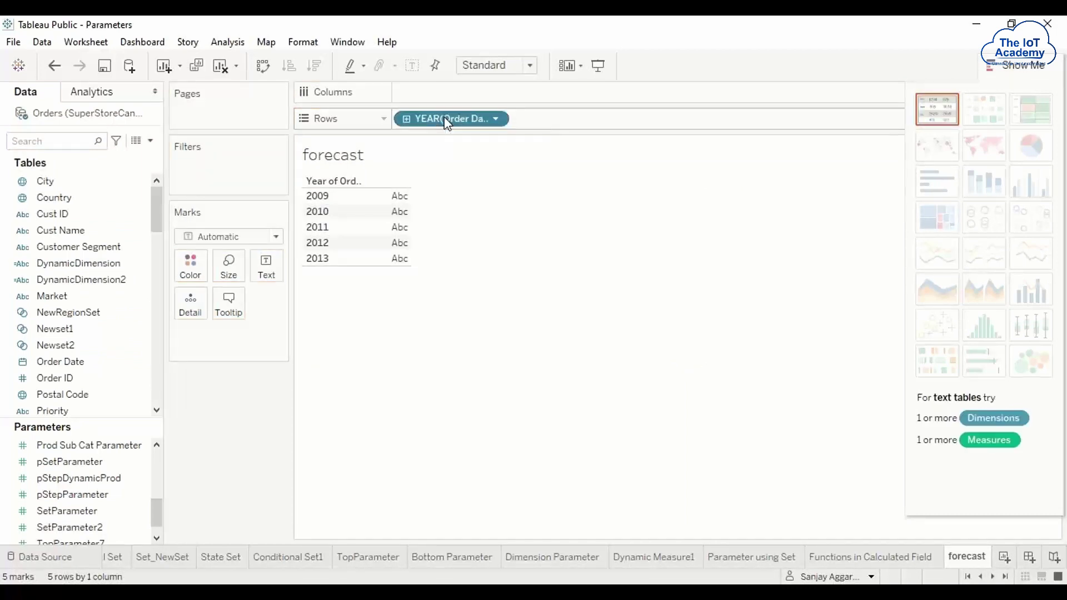
right_click(444, 117)
click(475, 270)
right_click(470, 117)
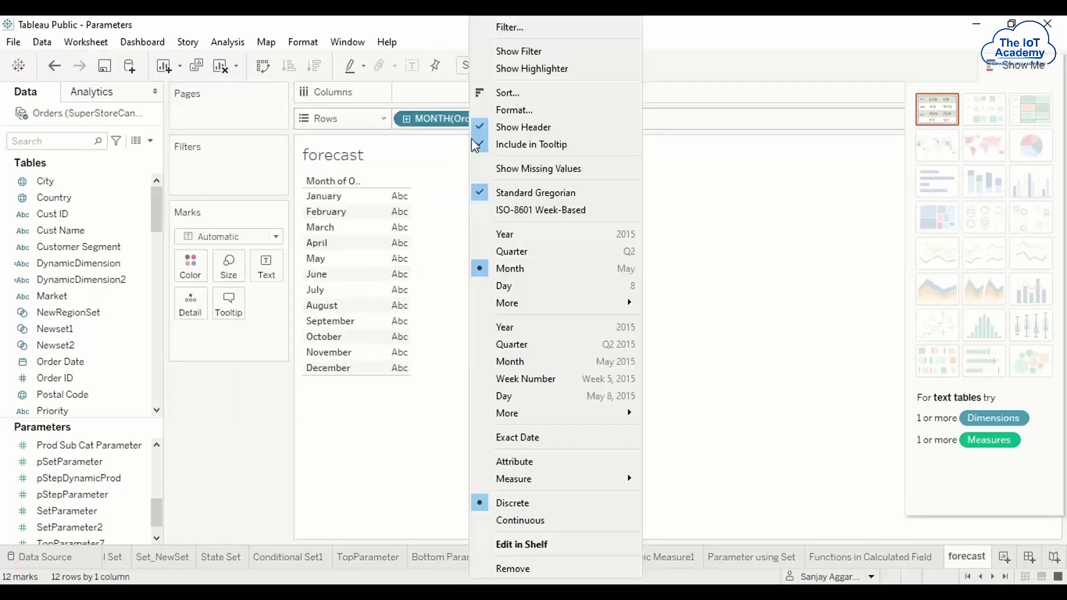
click(494, 362)
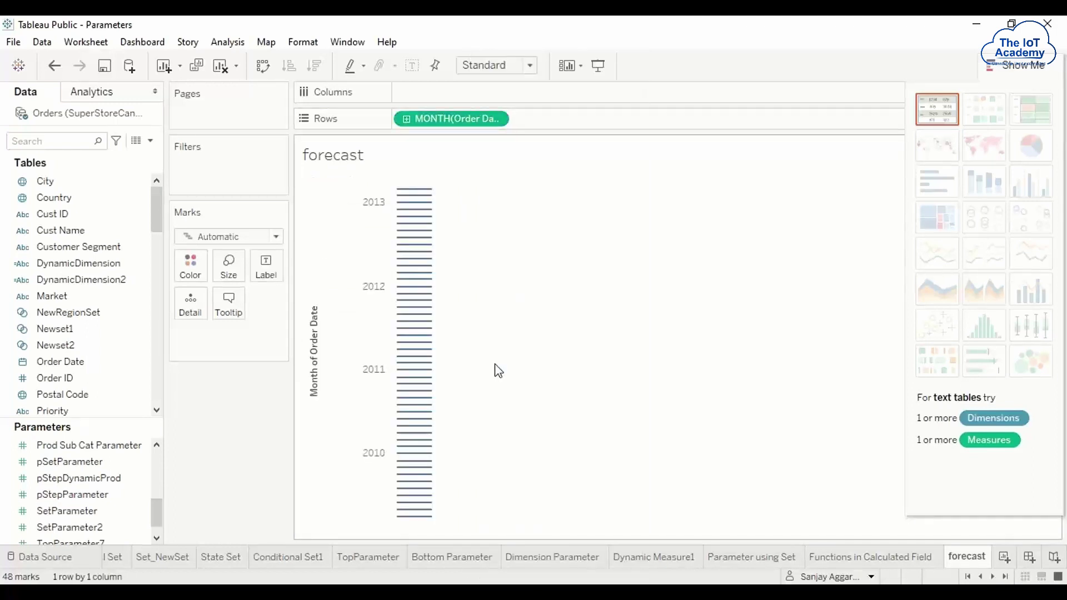
click(79, 263)
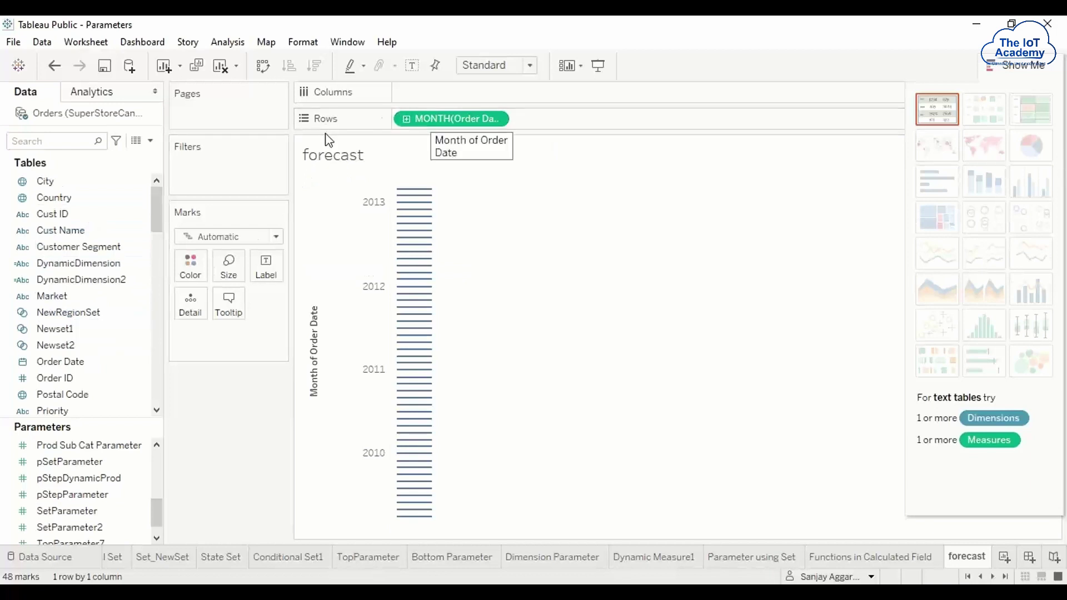
click(495, 118)
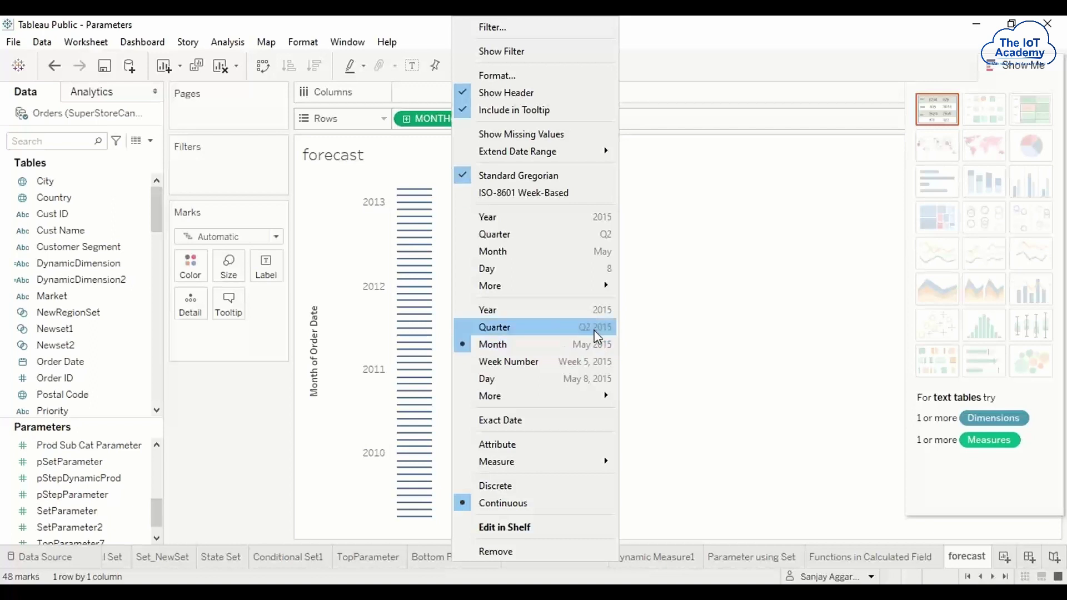
click(729, 305)
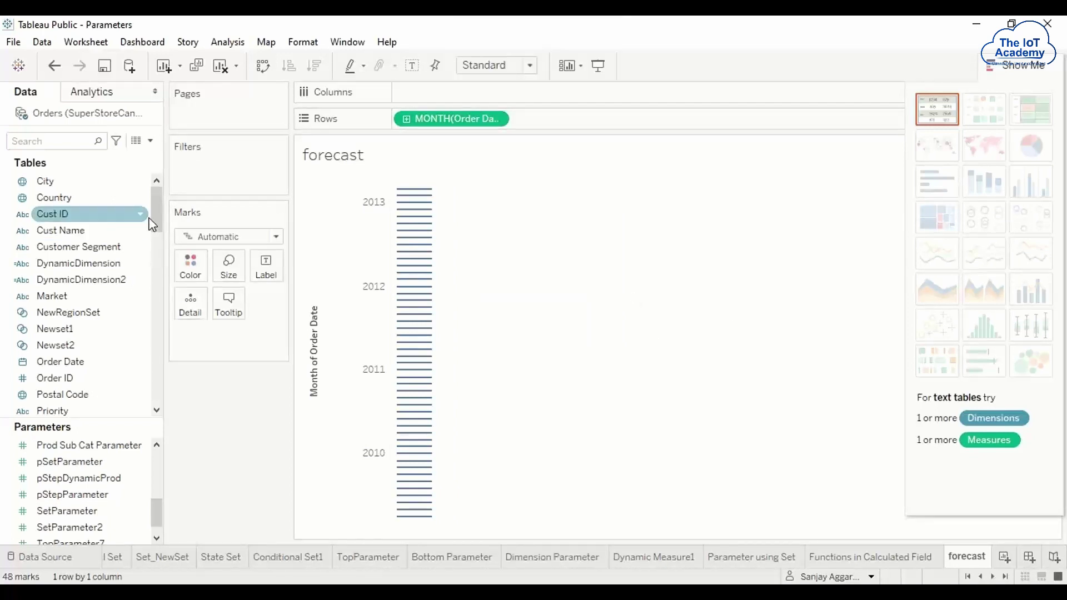
- Add the SaleAmt measure to Columns and swap the axes so that months run horizontally
drag(154, 219, 161, 378)
drag(68, 366, 438, 93)
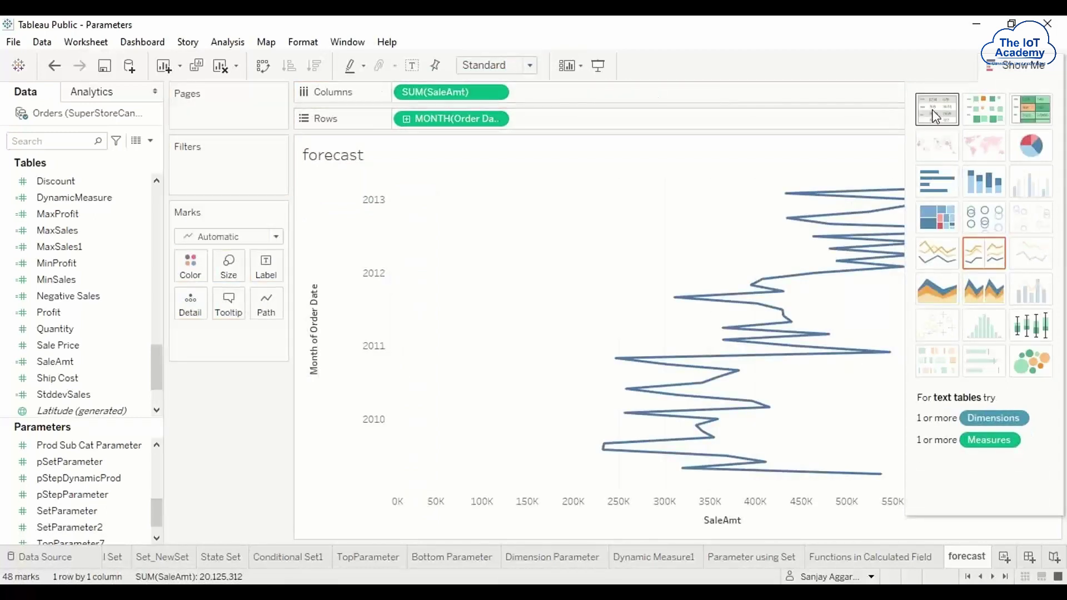
click(262, 66)
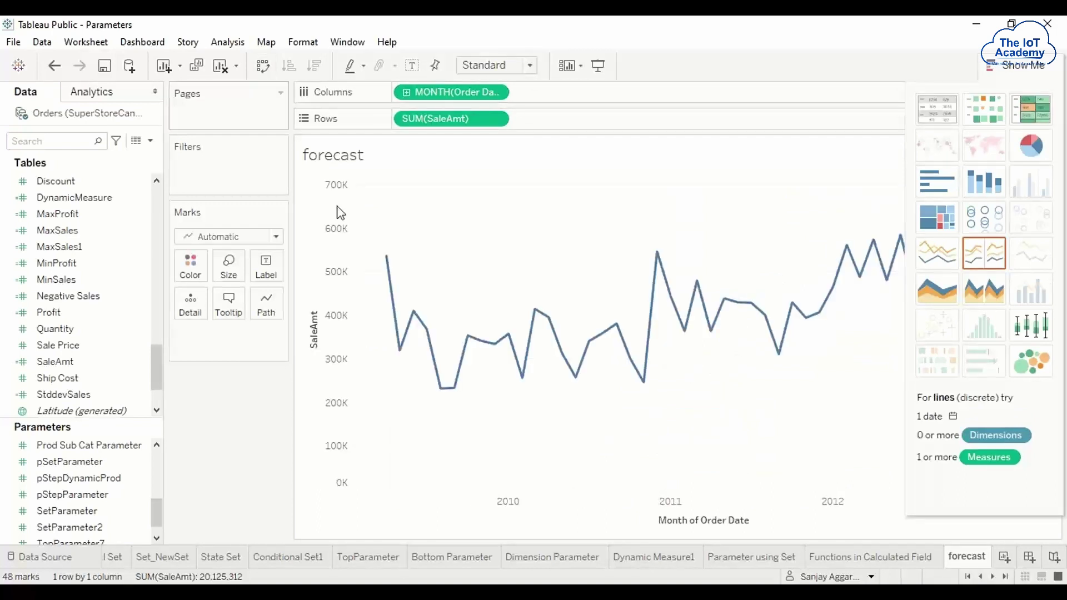
- Examine the monthly SaleAmt values at points along the line from April 2009 to October 2011
mouse_move(399, 268)
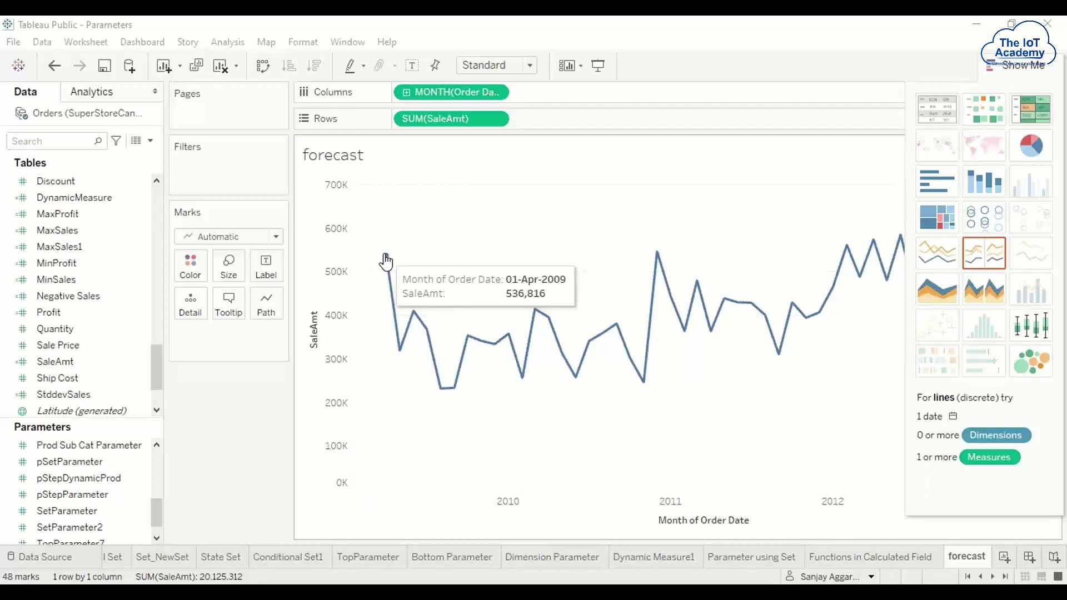
mouse_move(400, 355)
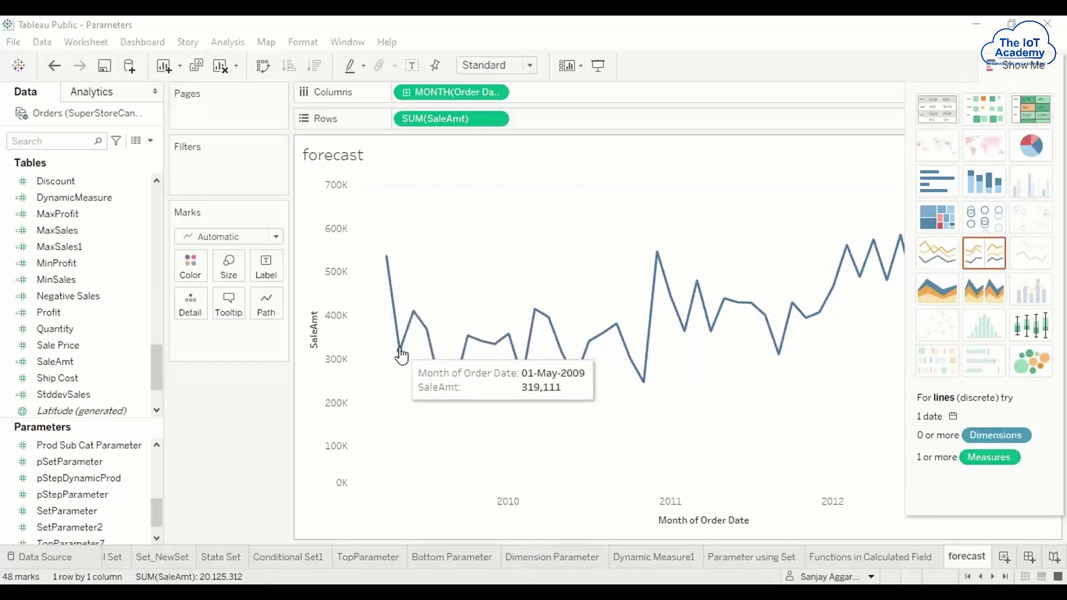
mouse_move(411, 315)
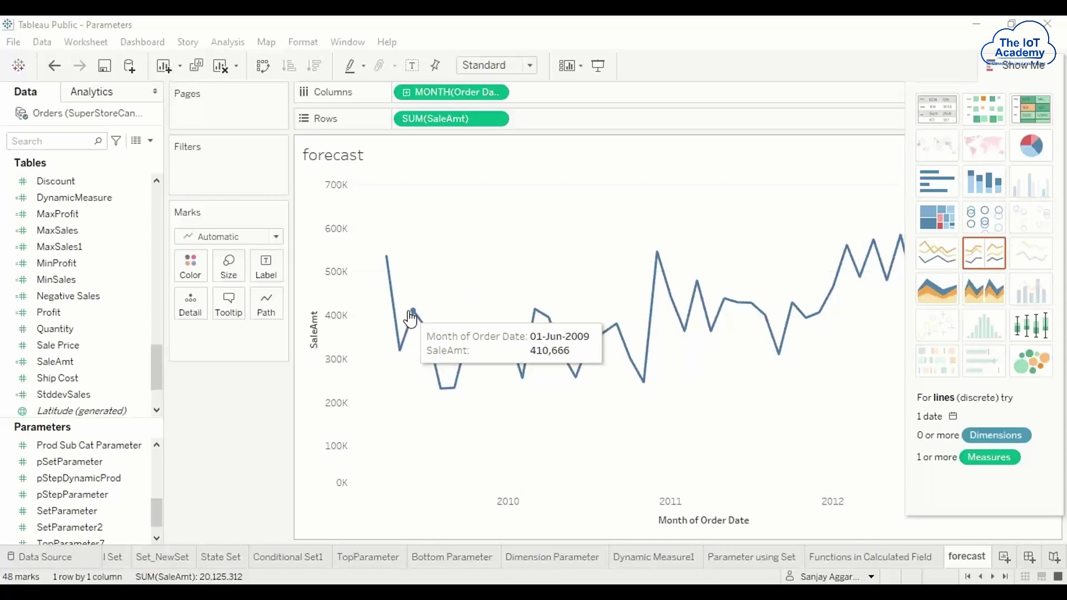
mouse_move(430, 344)
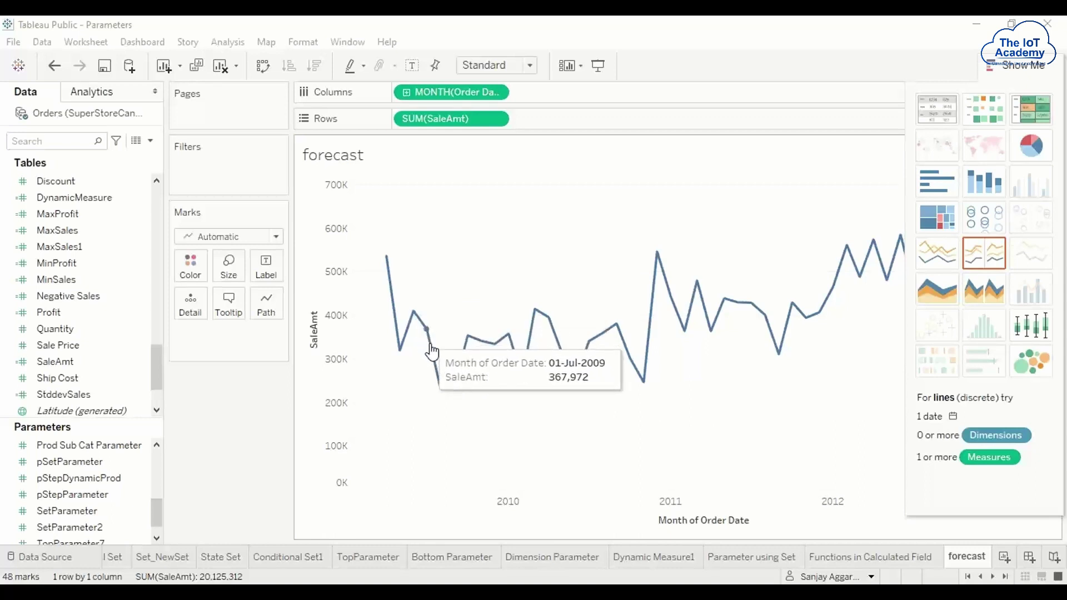
mouse_move(497, 349)
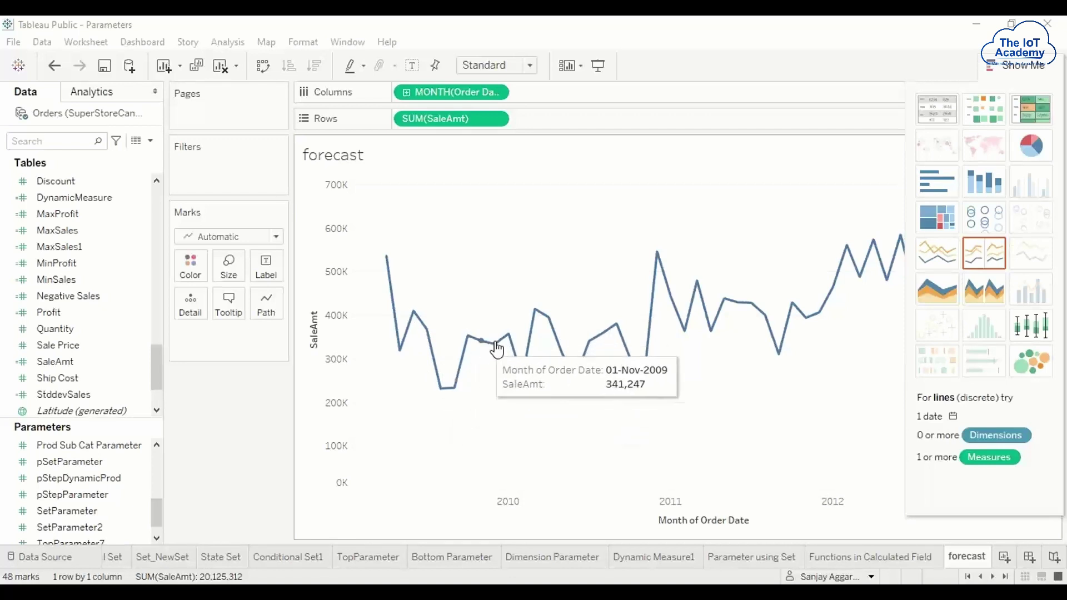
mouse_move(520, 383)
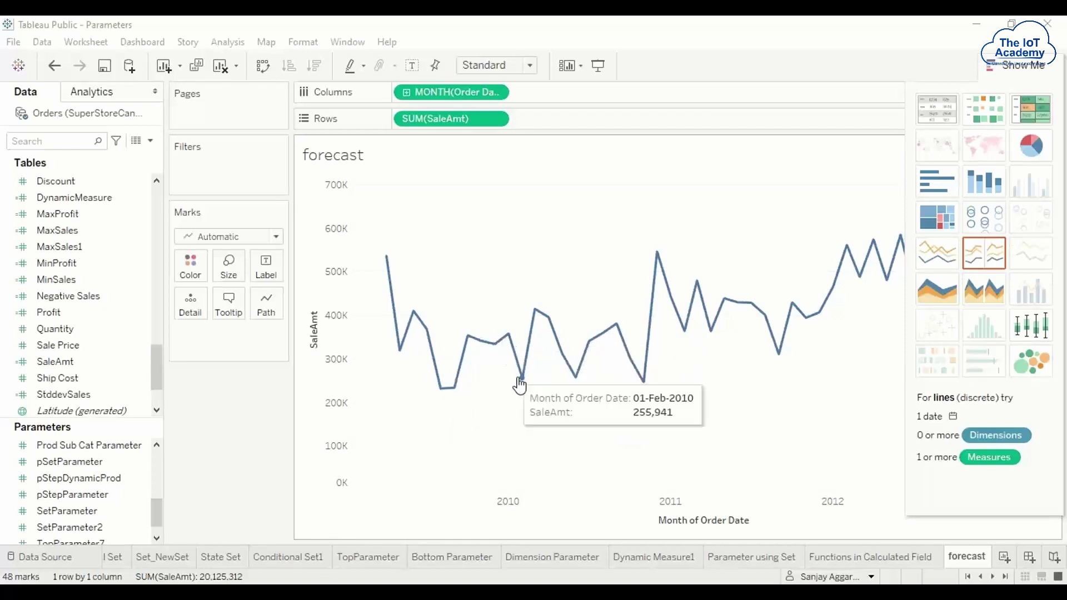
mouse_move(556, 350)
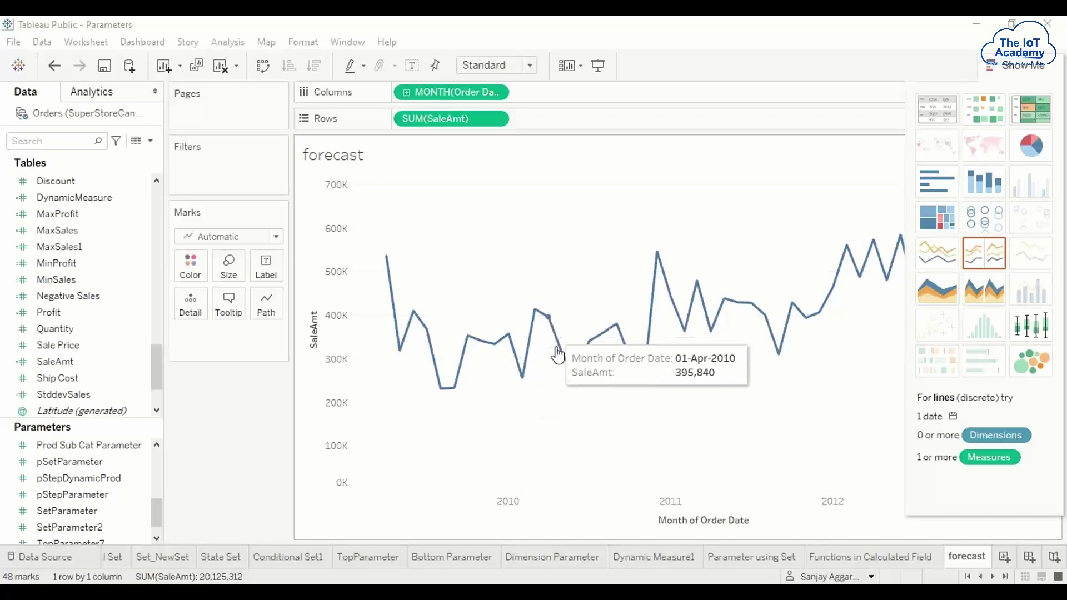
mouse_move(641, 379)
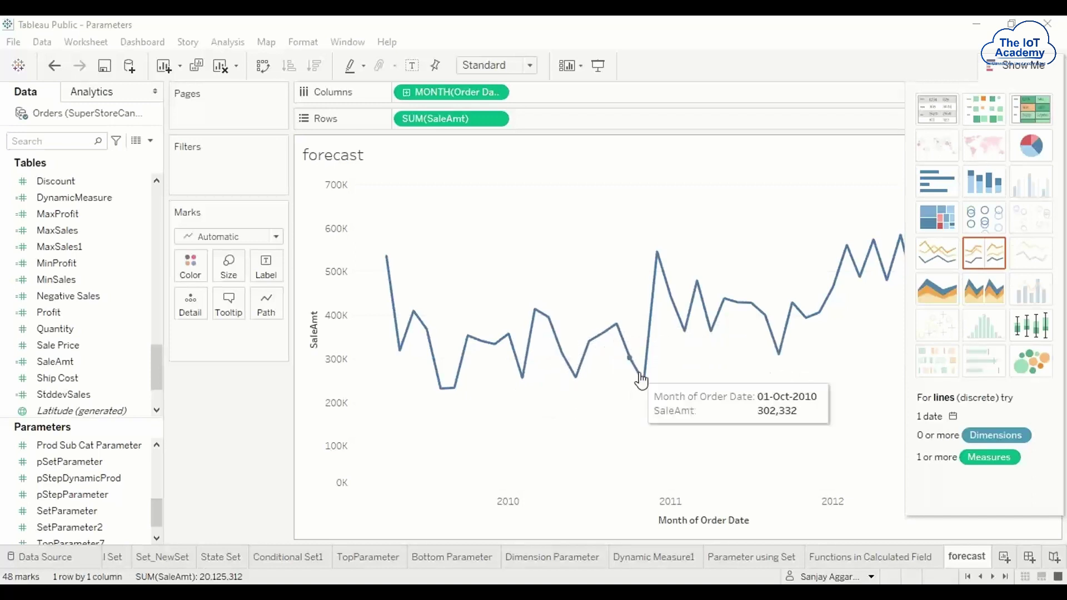
mouse_move(689, 326)
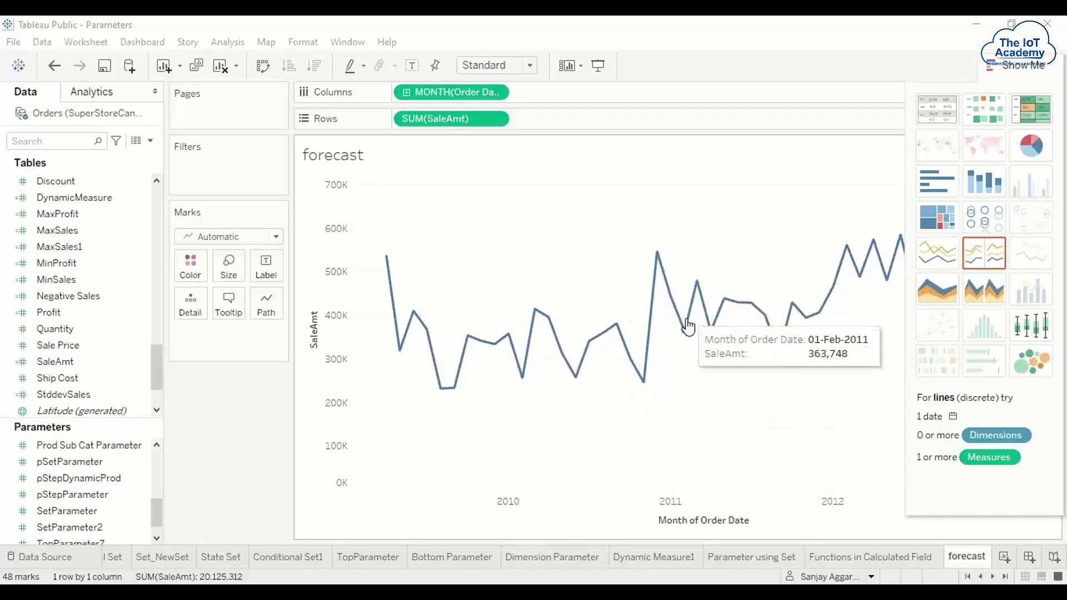
mouse_move(729, 309)
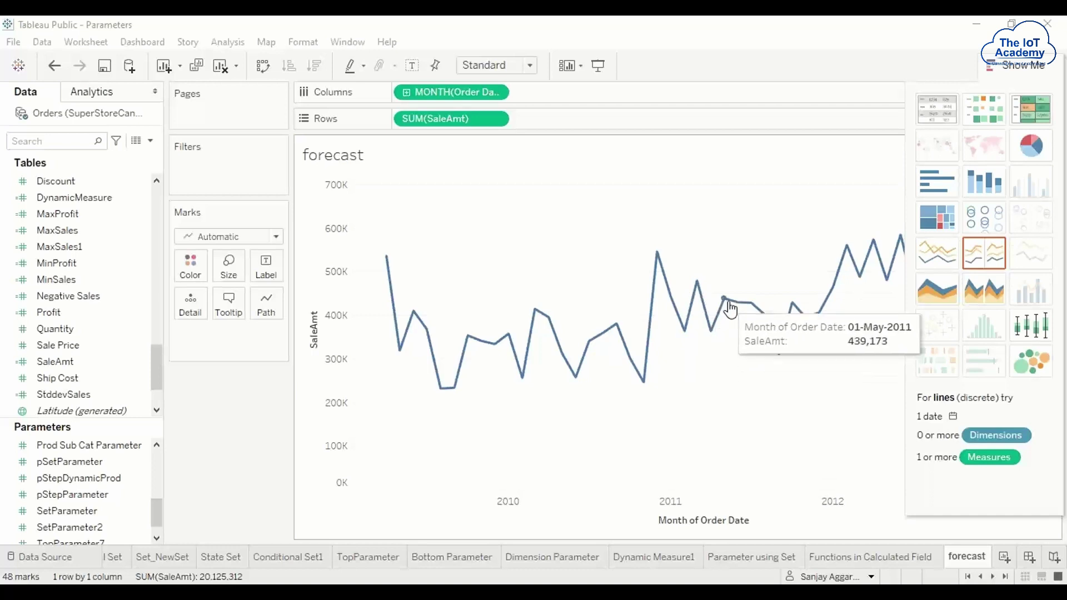
mouse_move(801, 309)
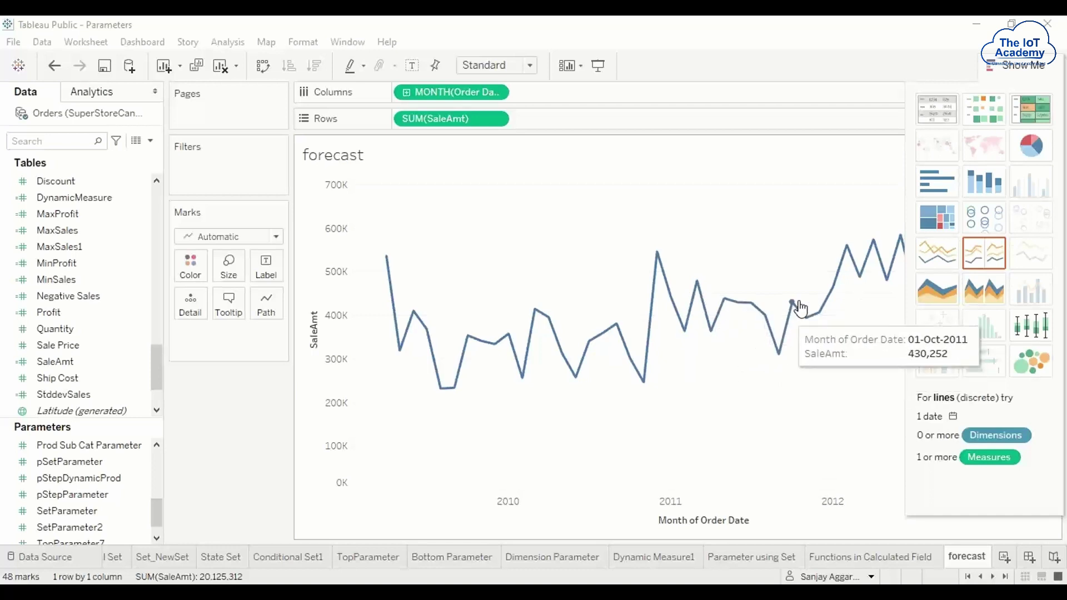
- Collapse the Show Me chart suggestions and add a Forecast model to the monthly SaleAmt line chart
click(1022, 71)
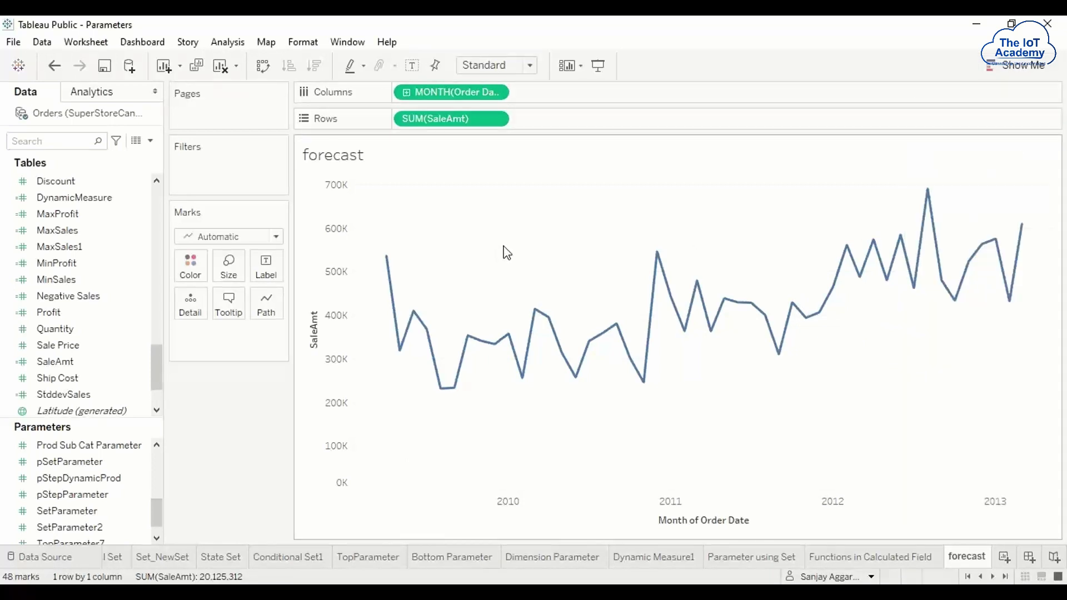
mouse_move(1024, 228)
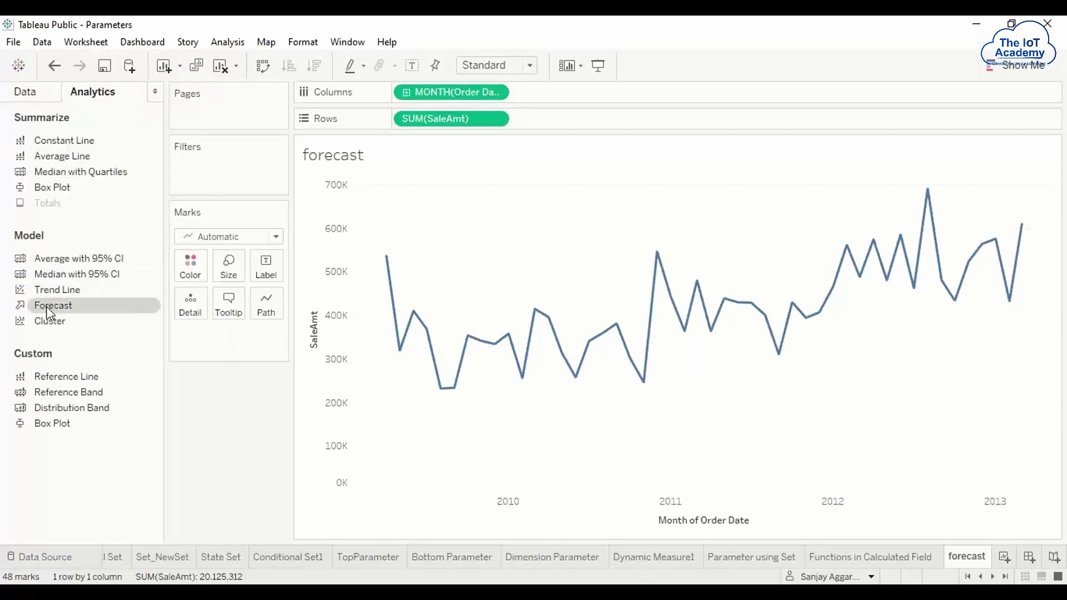
mouse_move(45, 305)
mouse_down()
mouse_move(78, 312)
mouse_move(66, 313)
mouse_up()
double_click(63, 307)
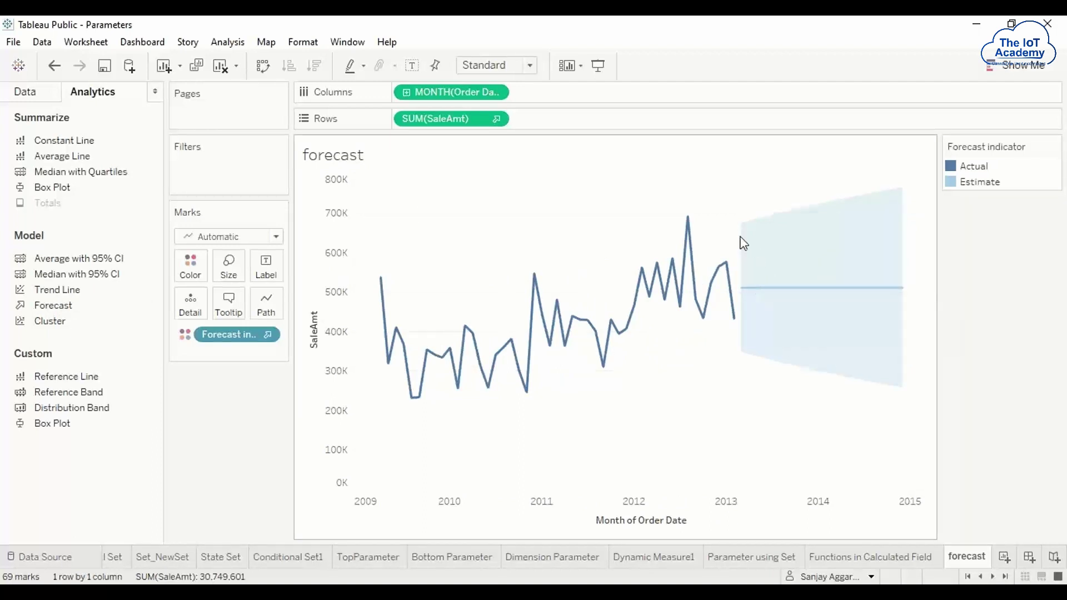
- Set the forecast length to exactly 1 year in the forecast options
mouse_move(745, 302)
right_click(817, 259)
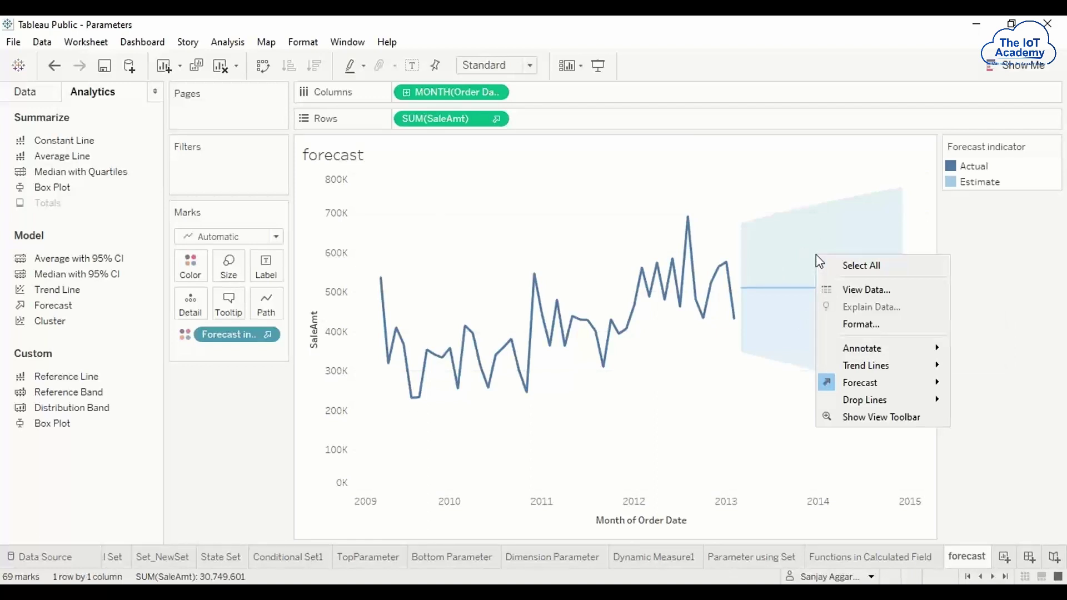
mouse_move(849, 384)
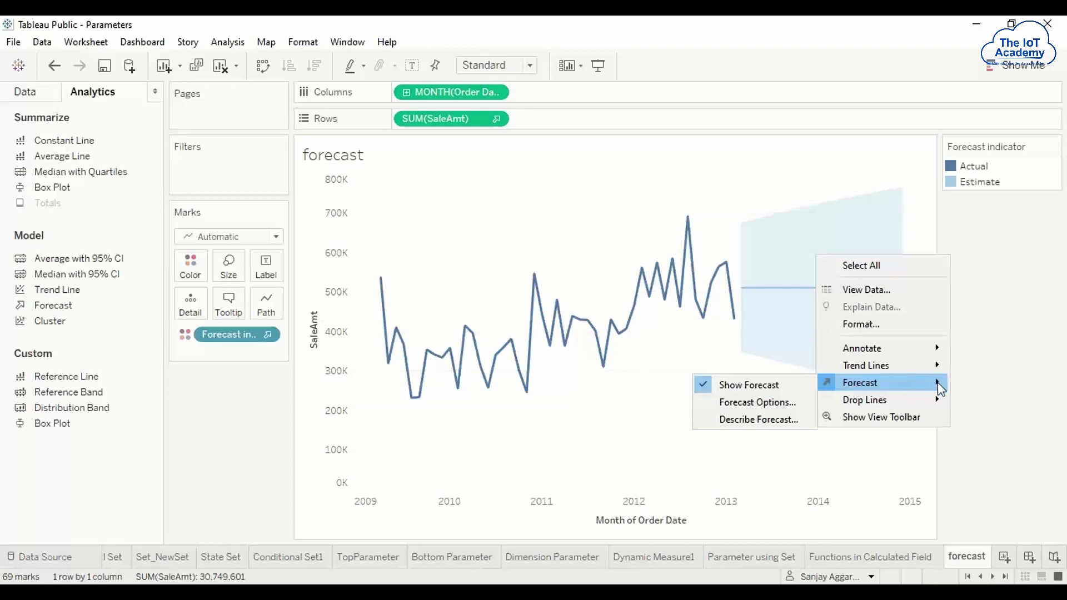
click(769, 409)
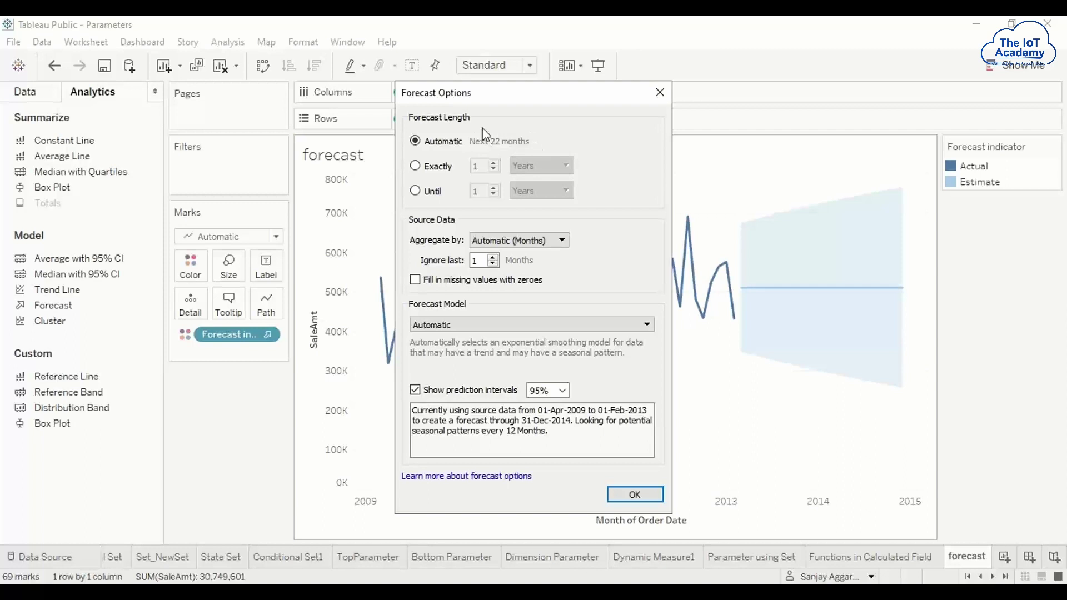
click(419, 170)
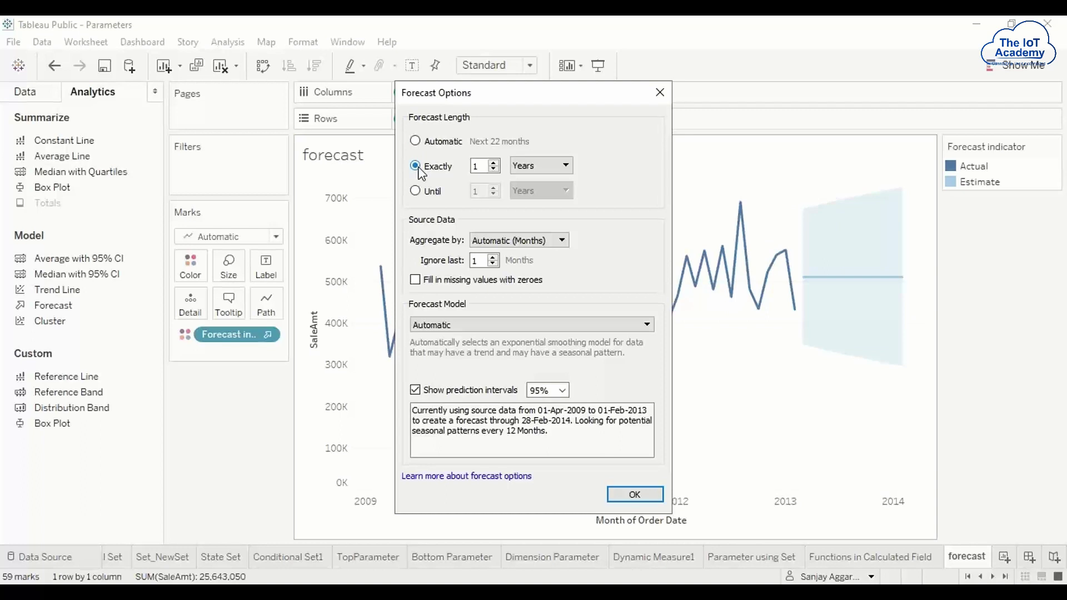
click(658, 92)
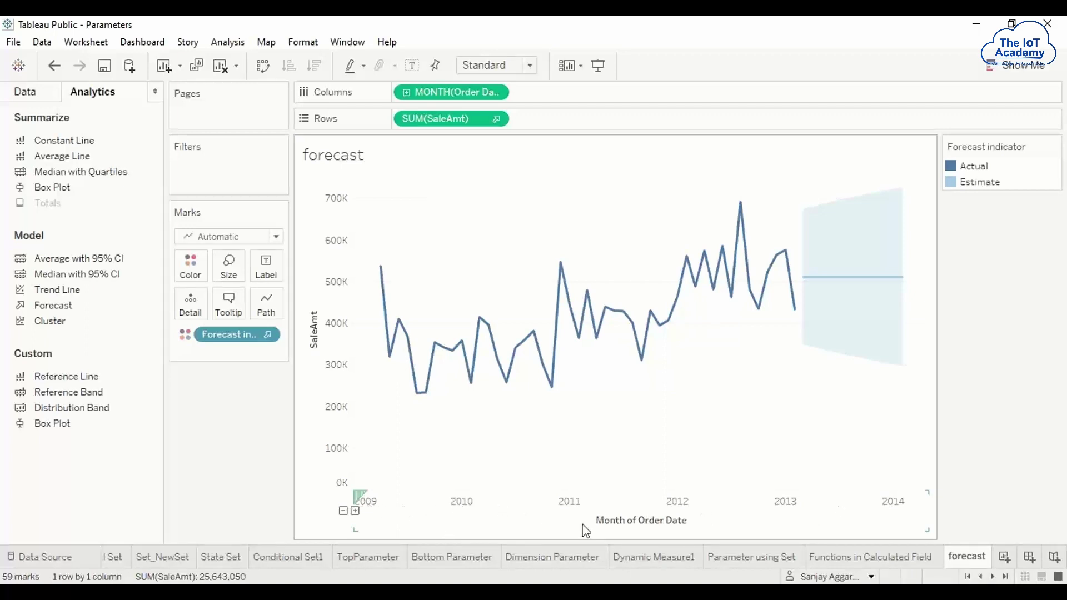
- Format the Month of Order Date axis labels with the custom date format mmm-yyyy
right_click(372, 508)
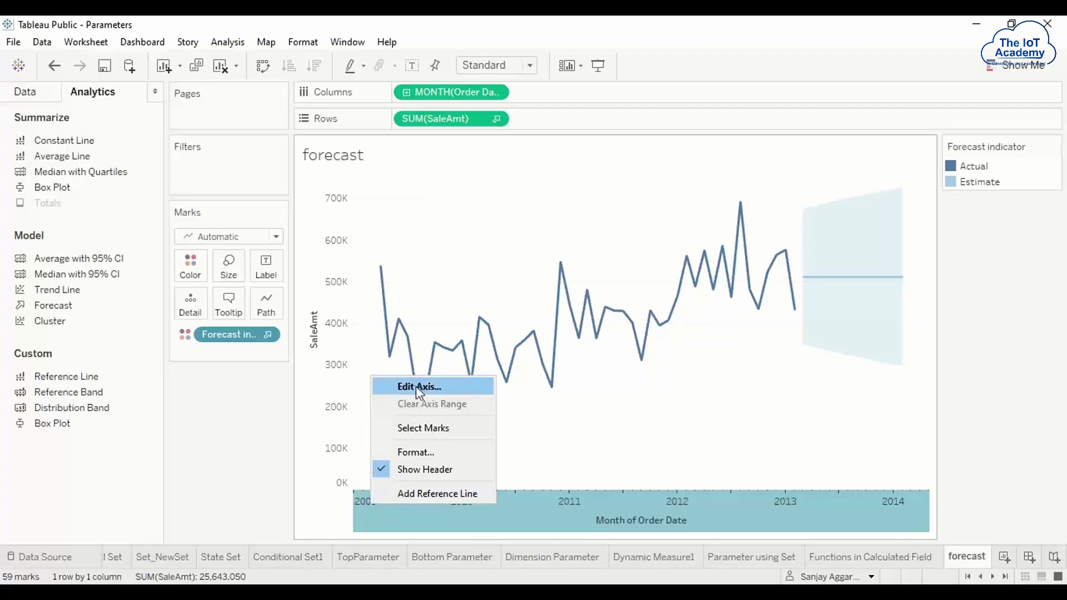
click(421, 452)
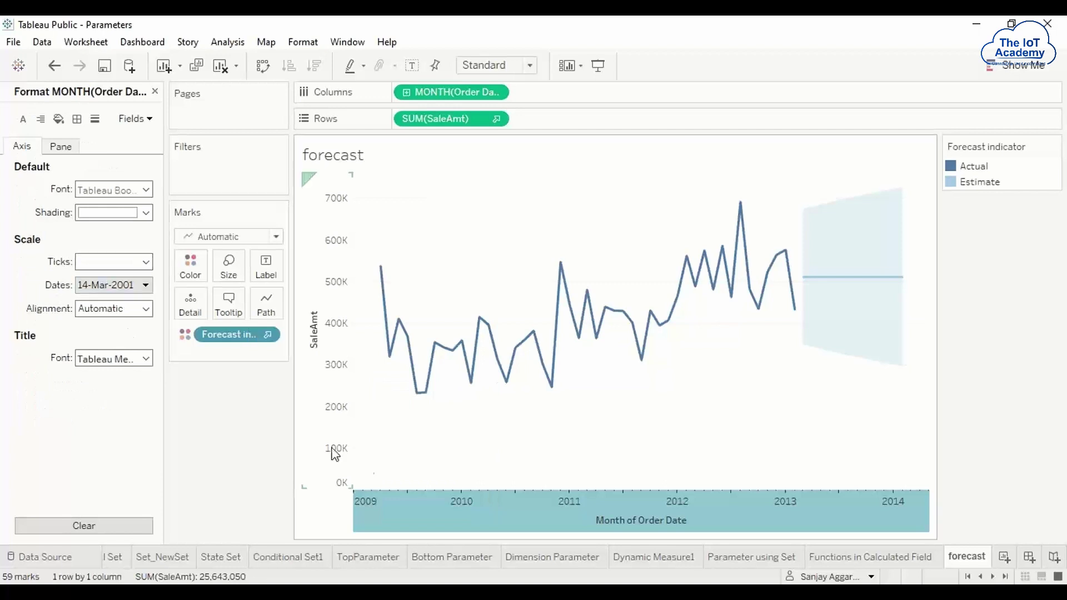
mouse_move(406, 516)
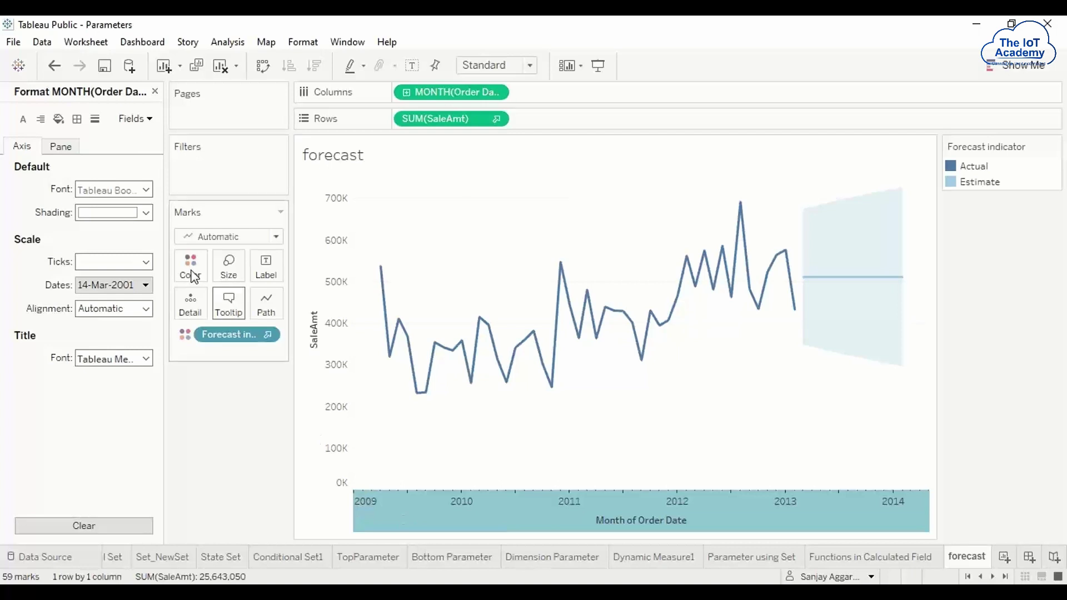
click(146, 285)
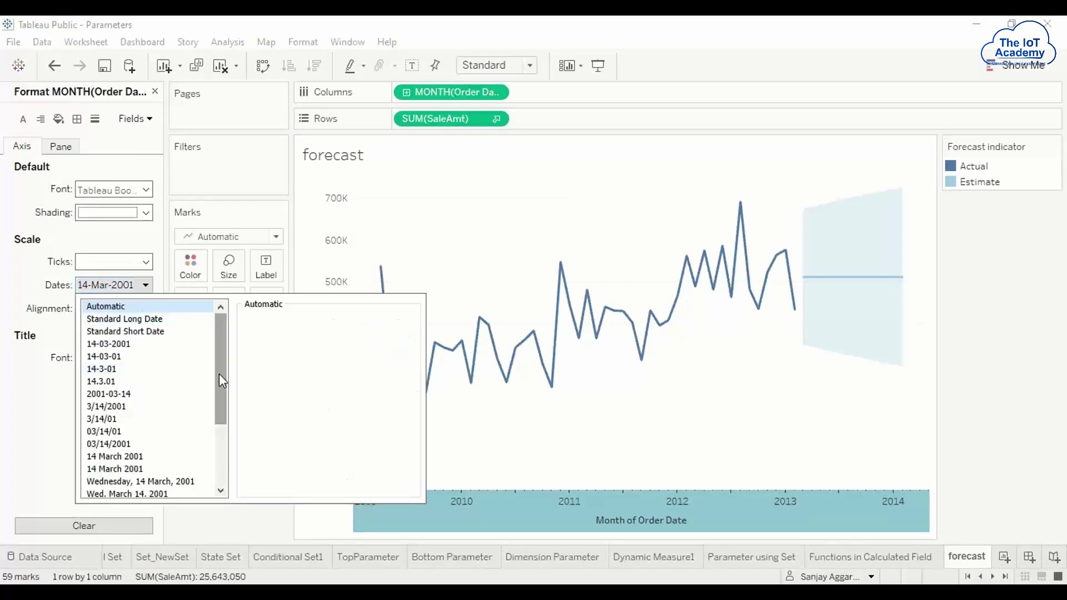
drag(219, 373, 221, 440)
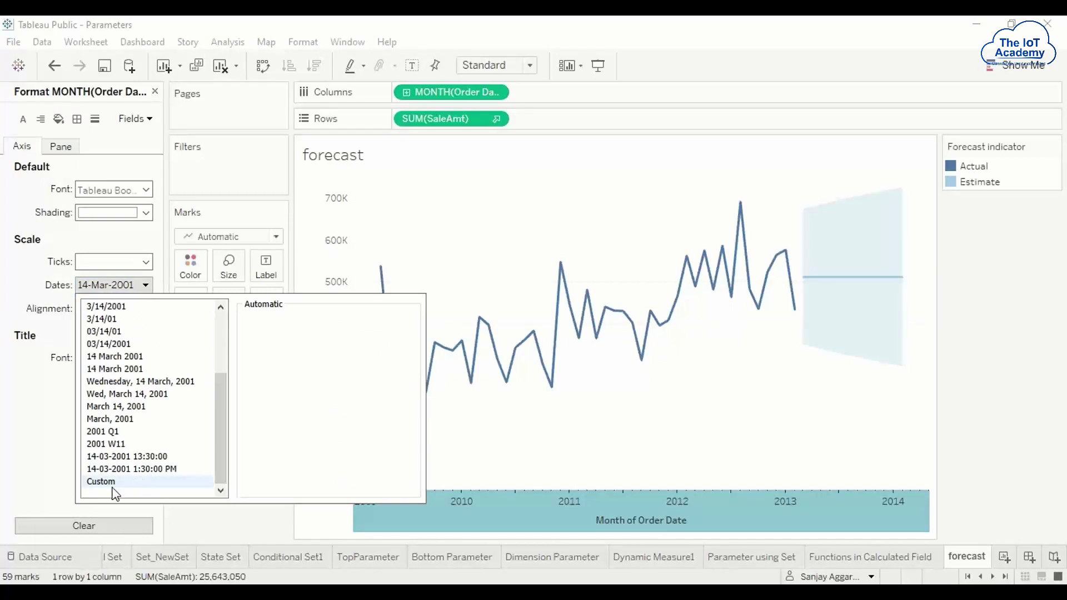
click(111, 484)
click(260, 337)
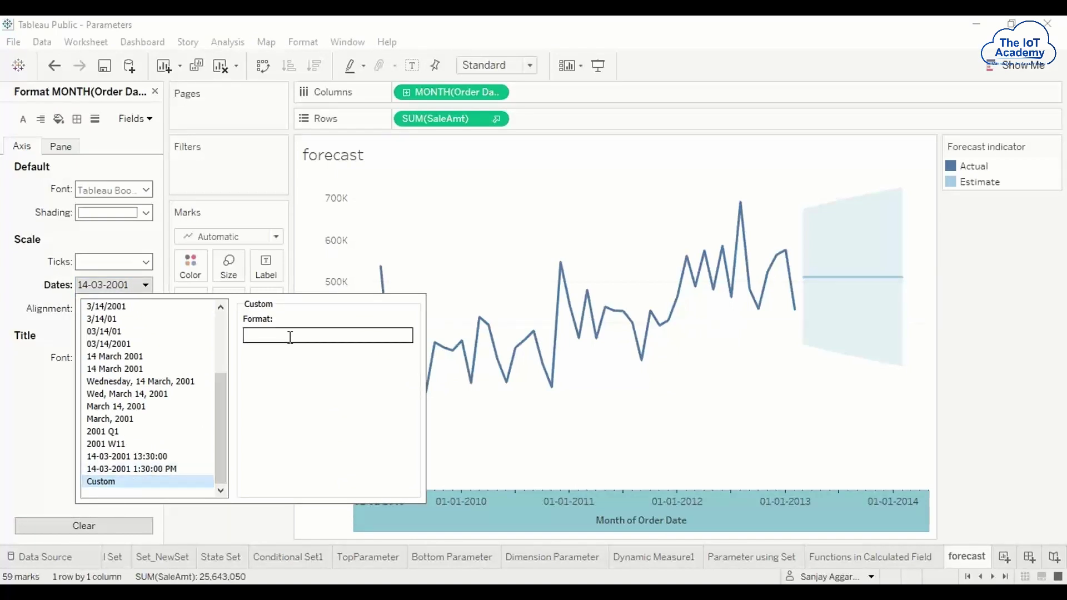
text(mm)
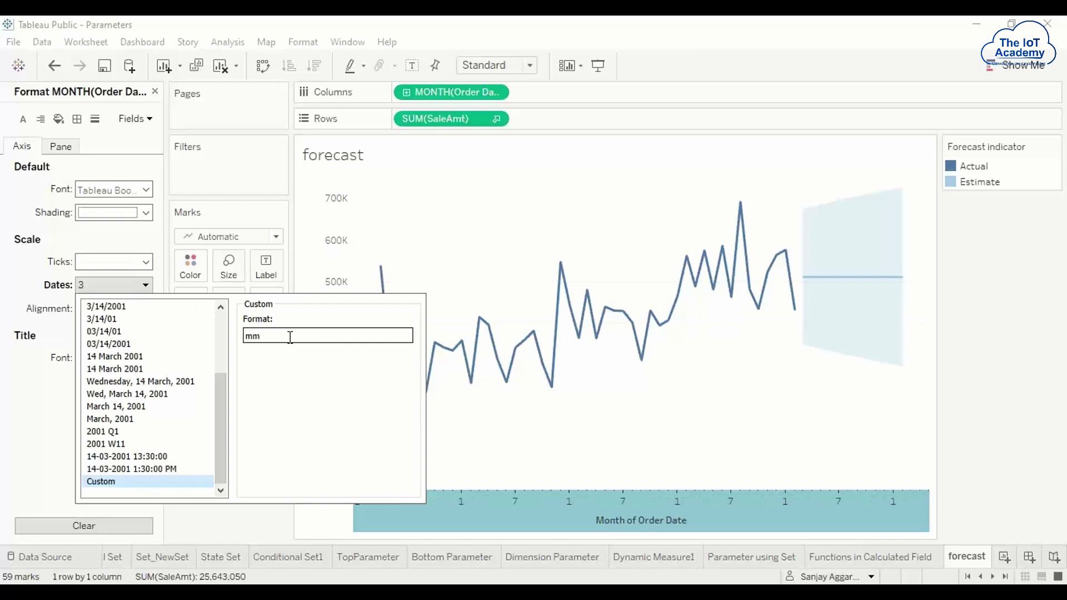
text(m)
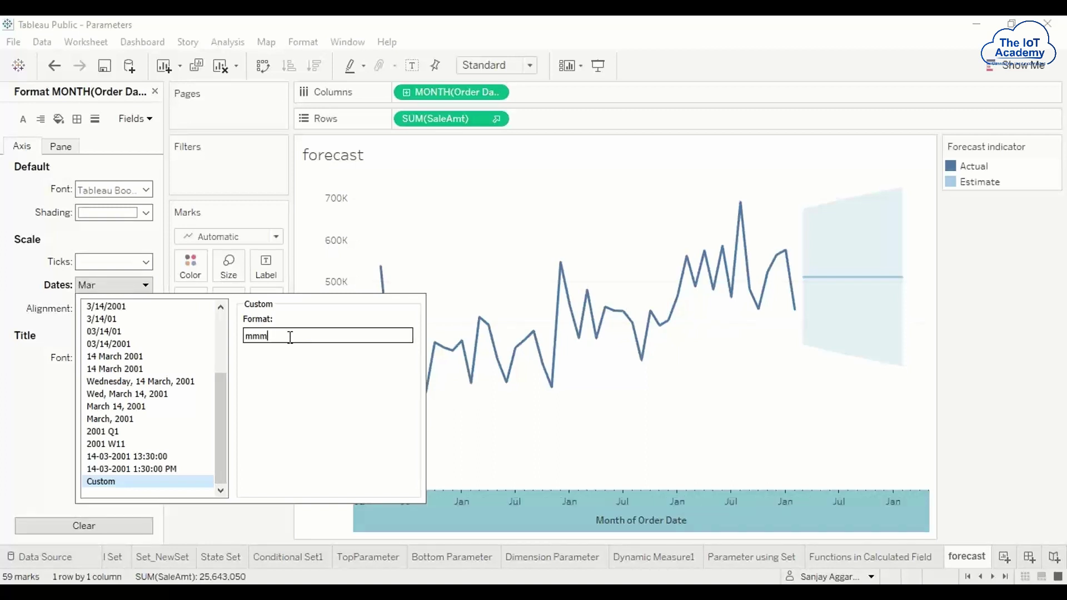
text(-yyyy)
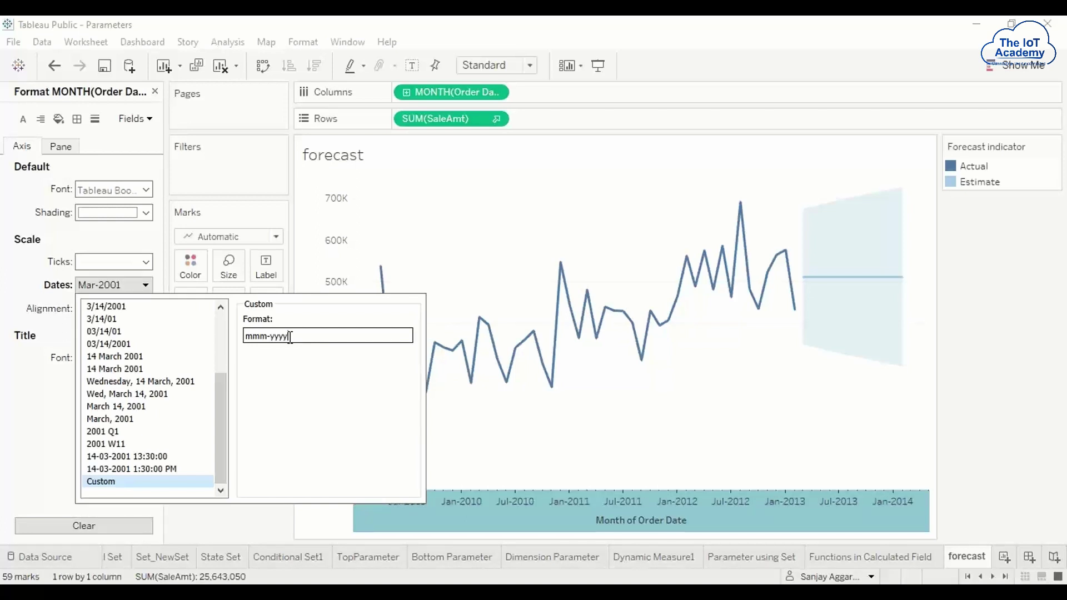
click(436, 205)
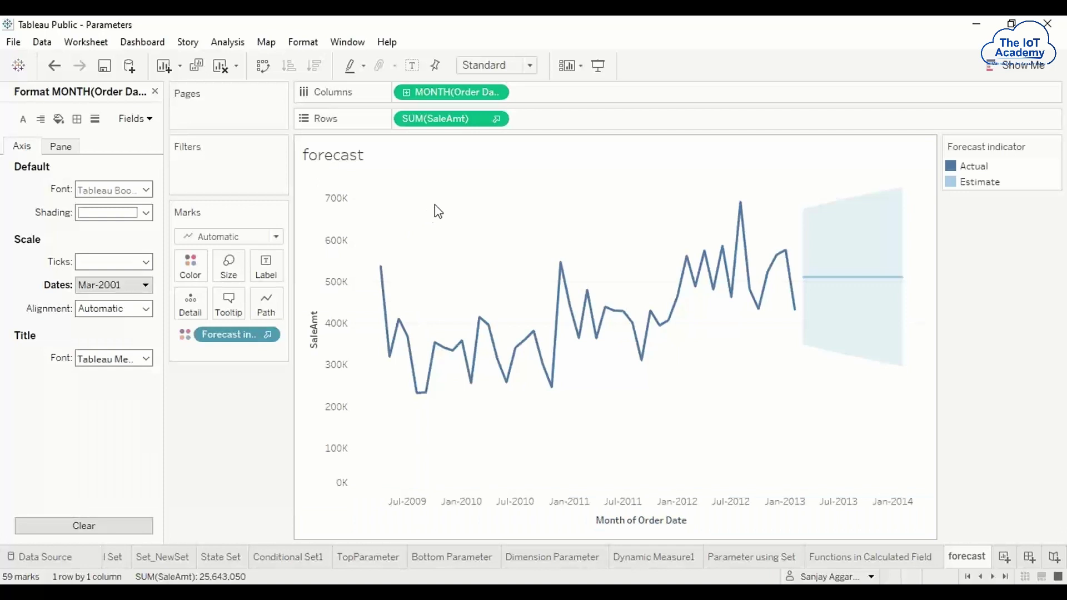
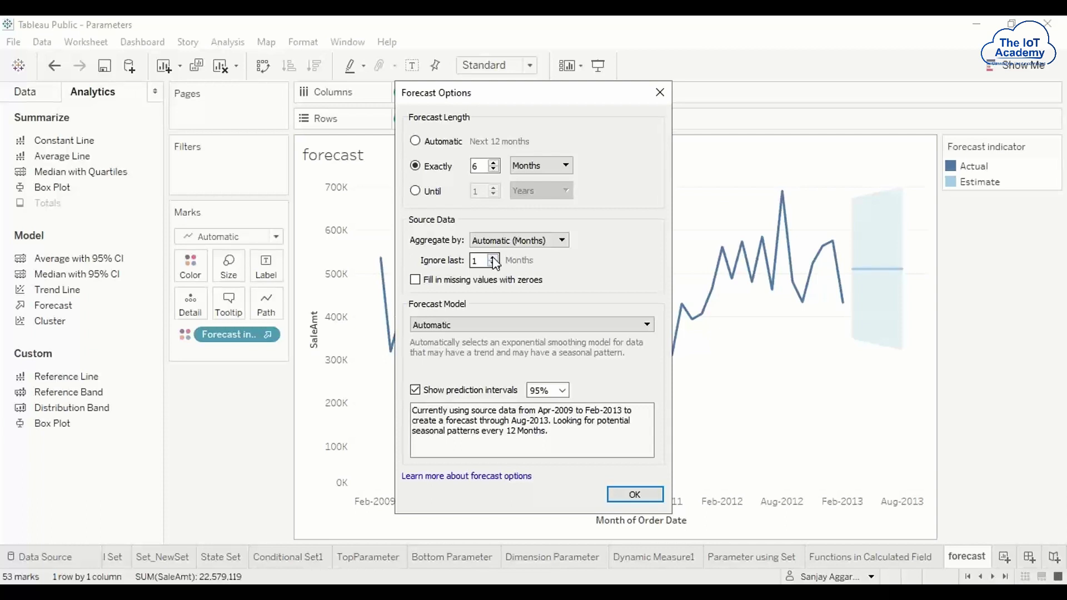
- Set the forecast to ignore the last 0 months of the source data and apply the forecast options
click(493, 264)
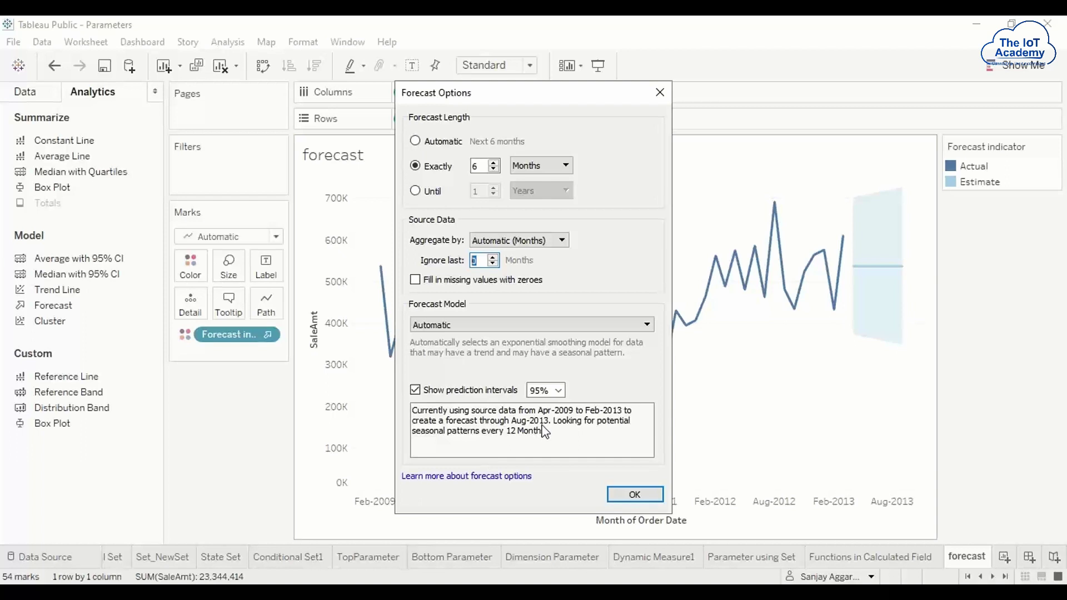
click(636, 494)
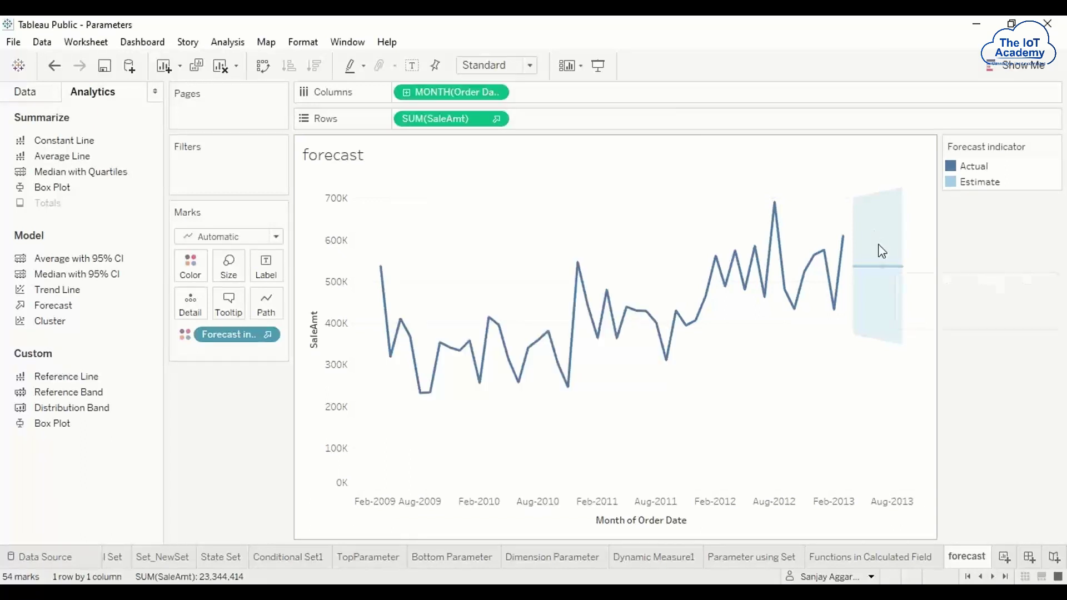
mouse_move(863, 275)
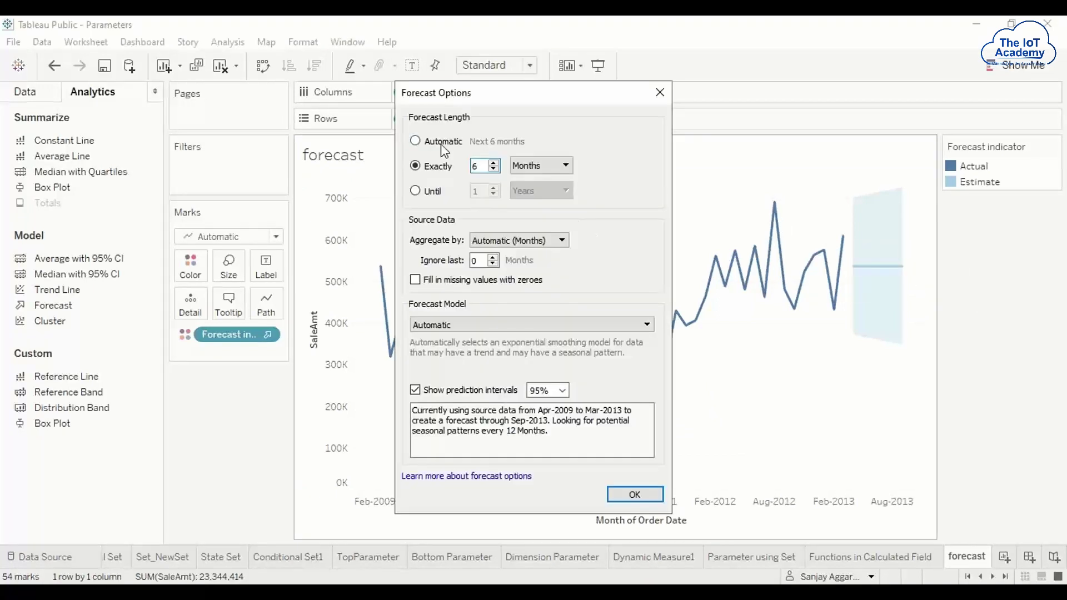
- Review the forecast length, aggregation and prediction interval choices in the forecast options, keeping the settings, and check the forecast band
click(493, 169)
click(481, 170)
click(563, 242)
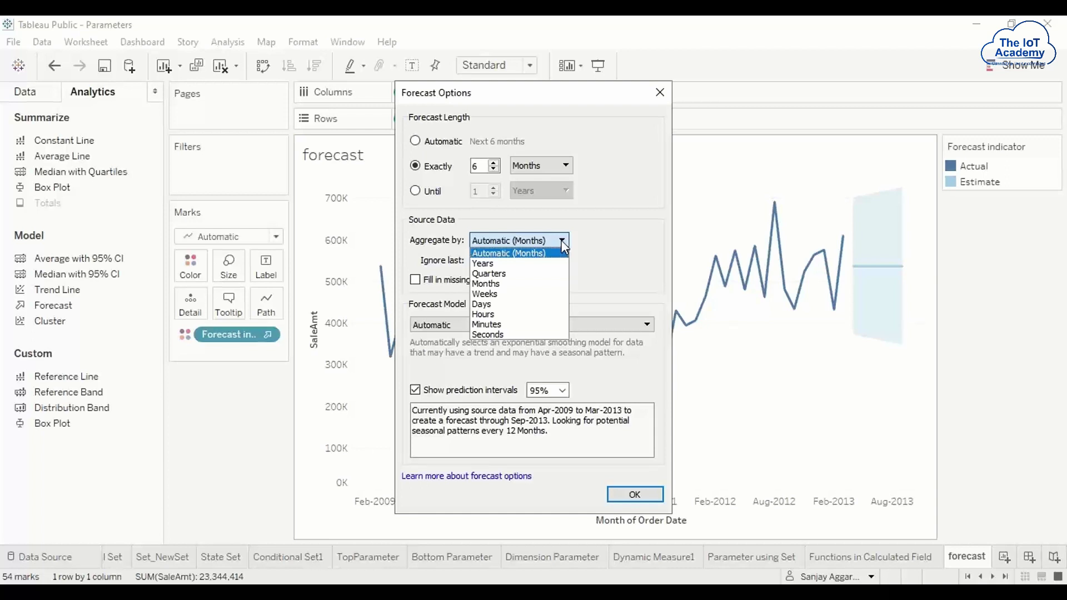
click(563, 245)
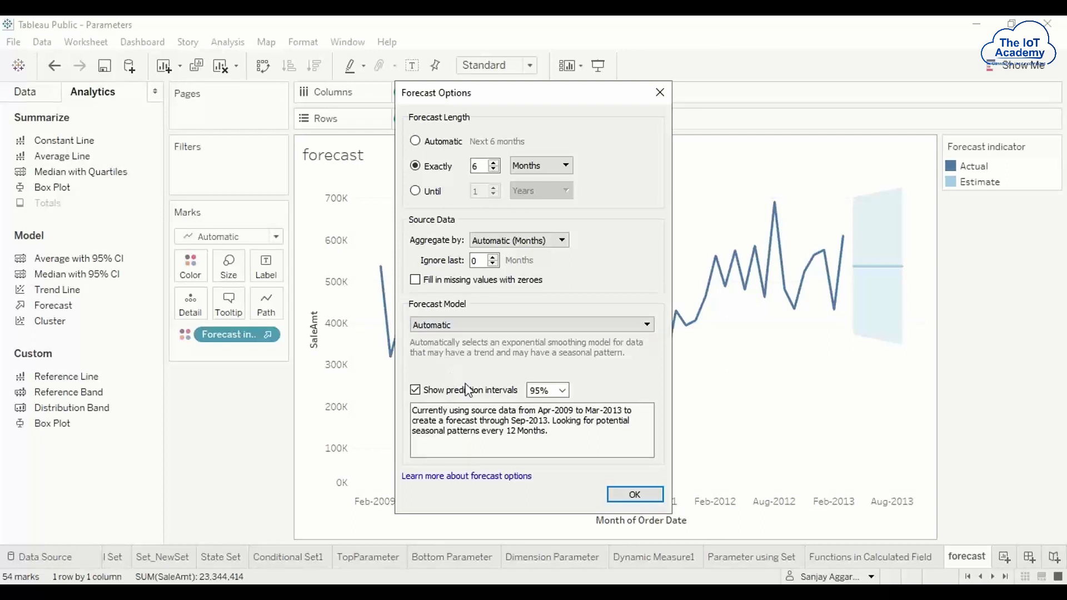
click(563, 392)
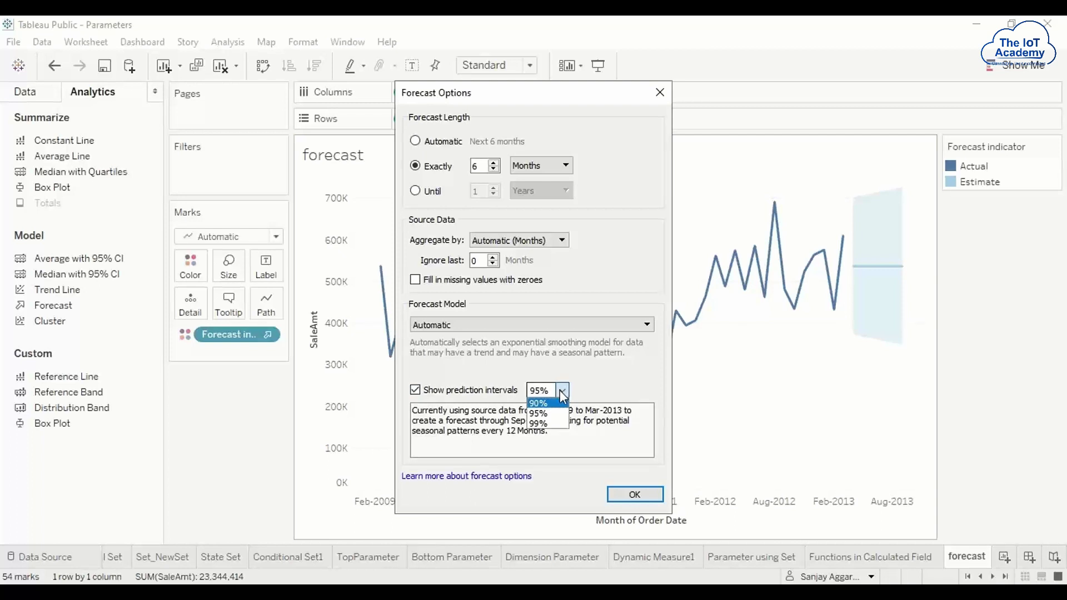
click(562, 394)
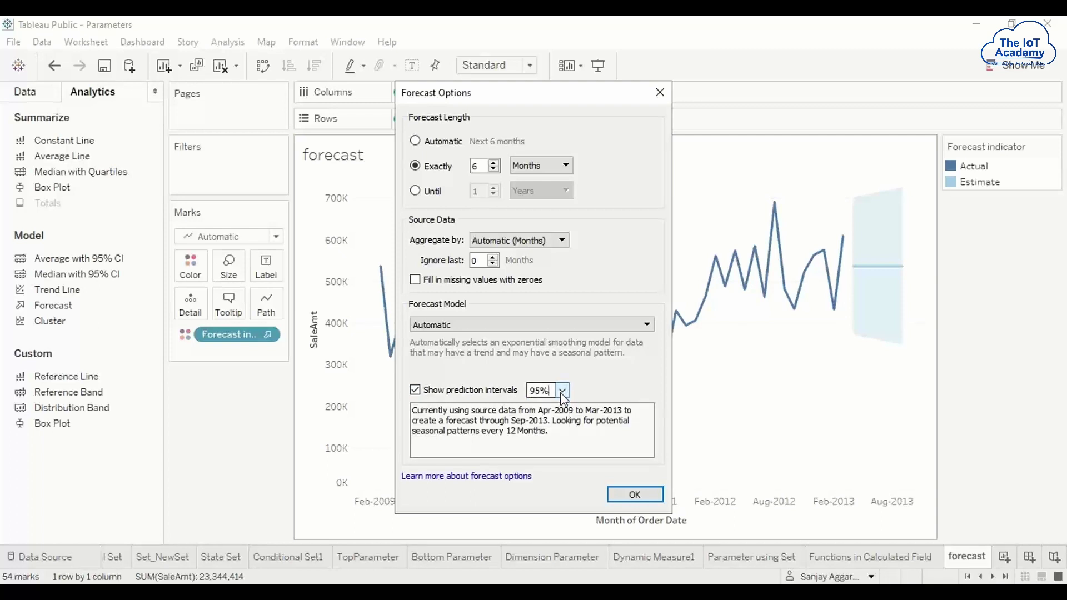
click(634, 495)
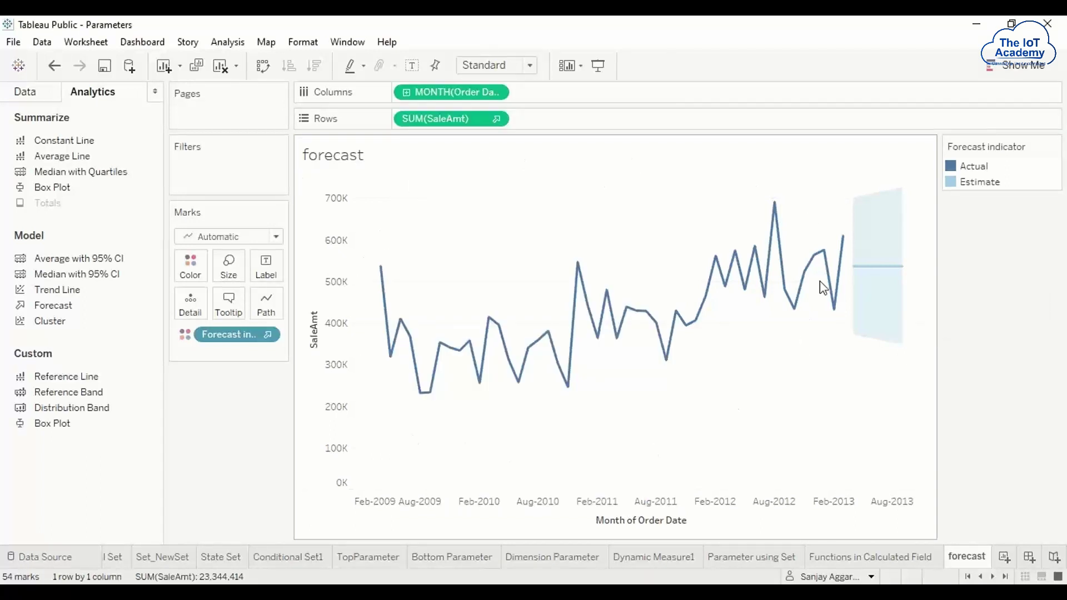
mouse_move(871, 275)
right_click(528, 259)
- Duplicate the forecast worksheet as a crosstab and open the duplicated sheet
click(968, 559)
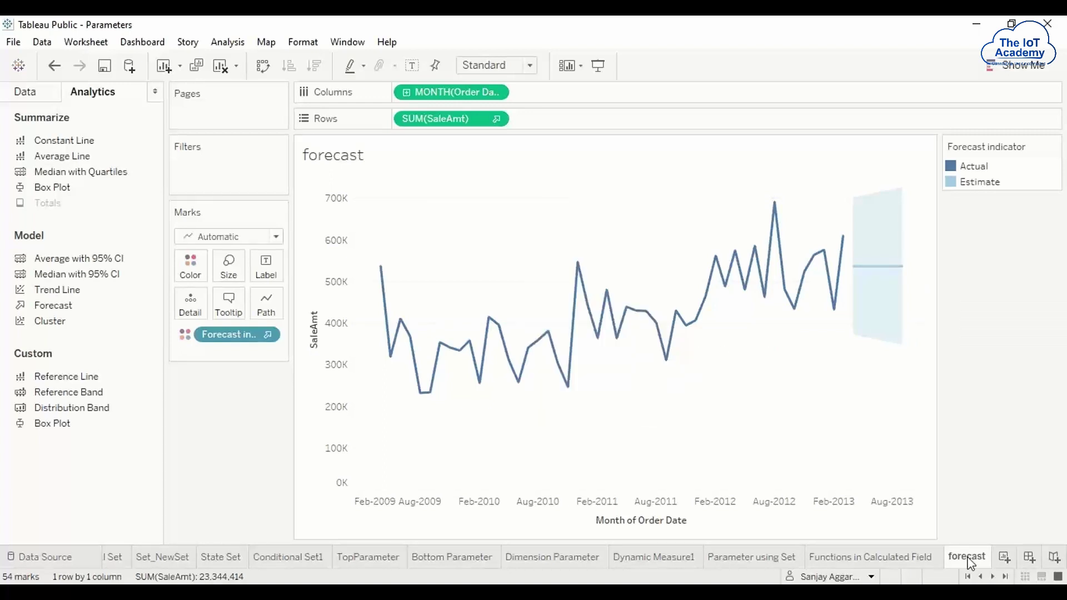
right_click(971, 563)
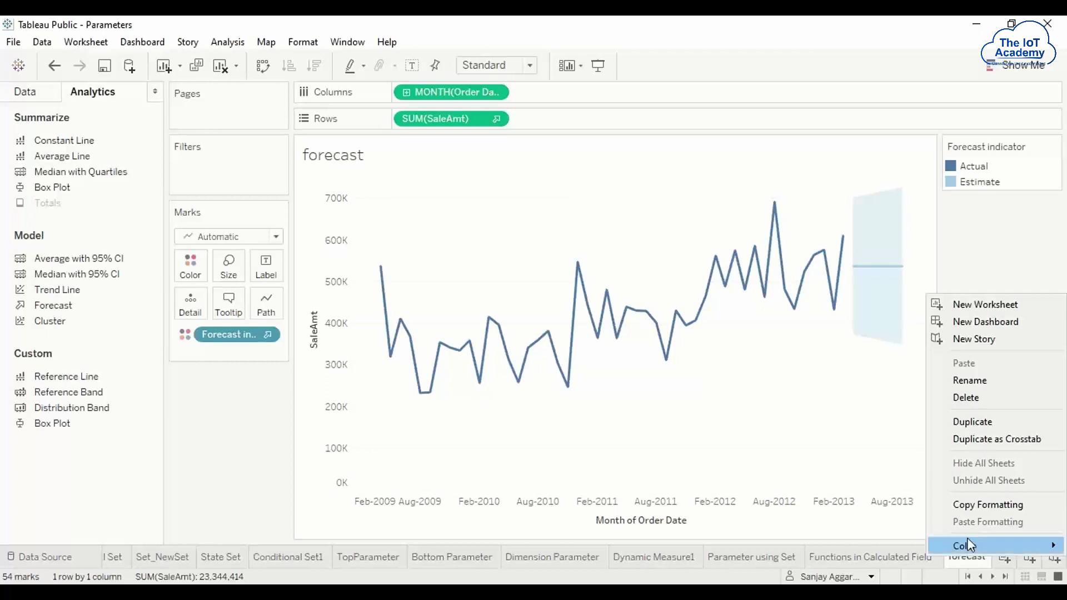
click(953, 441)
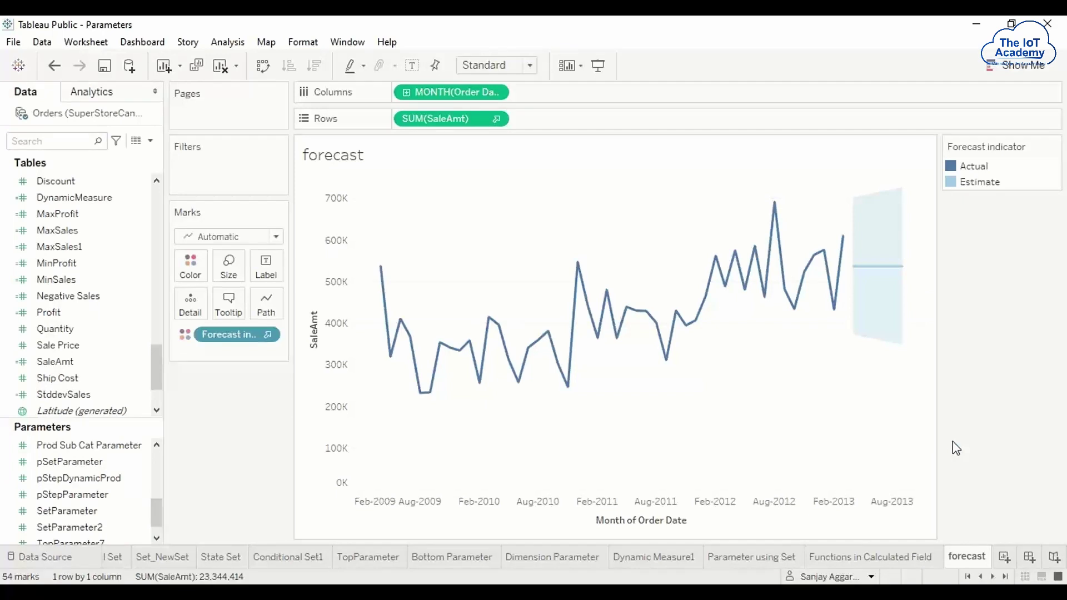
click(993, 577)
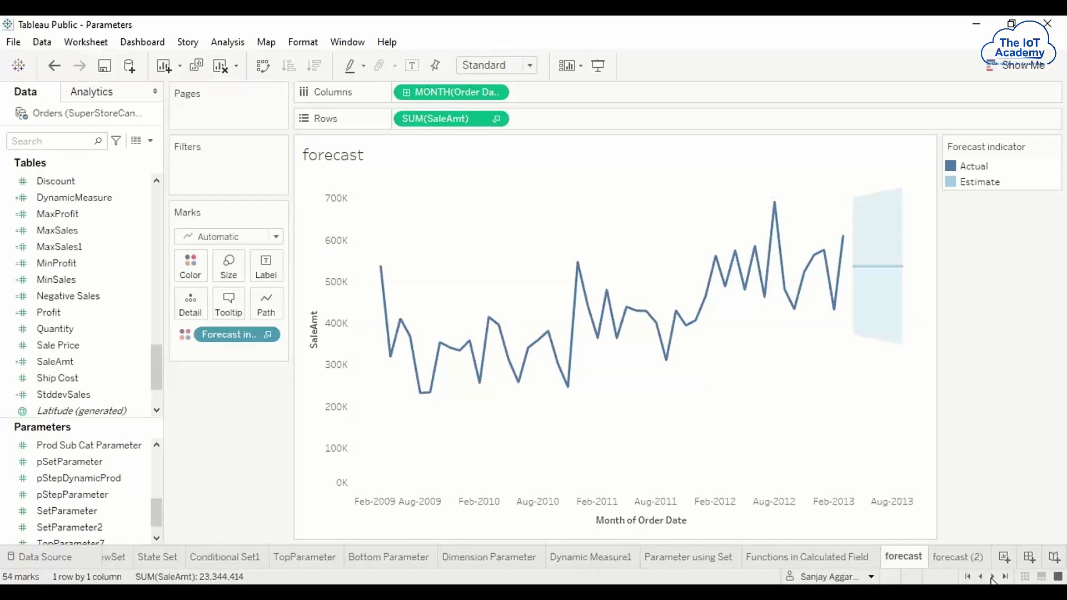
click(954, 559)
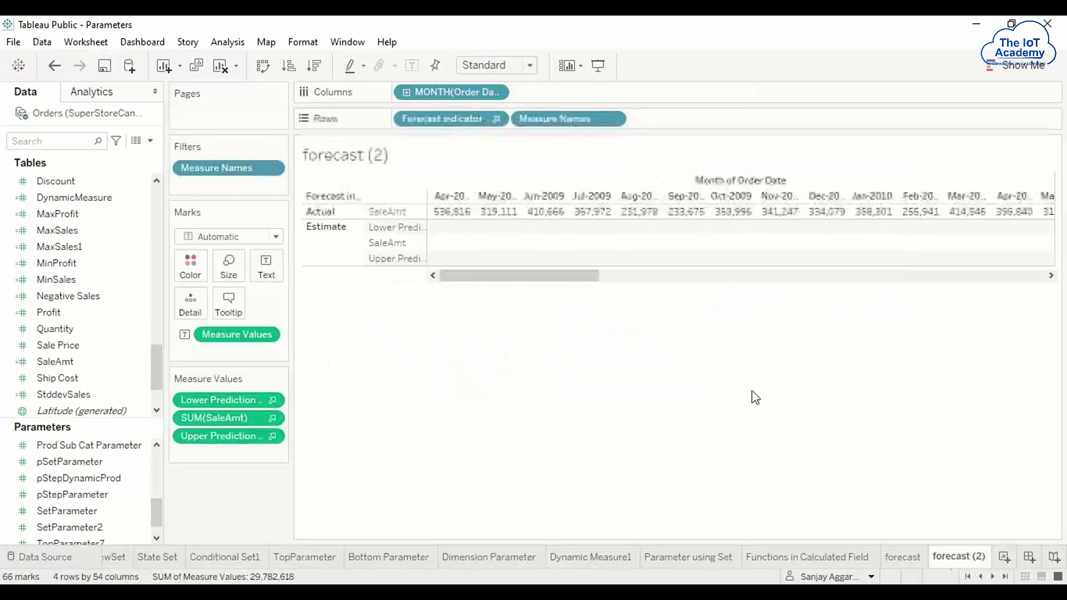
- Swap the crosstab's rows and columns so months run down the table, and widen its value columns
click(263, 67)
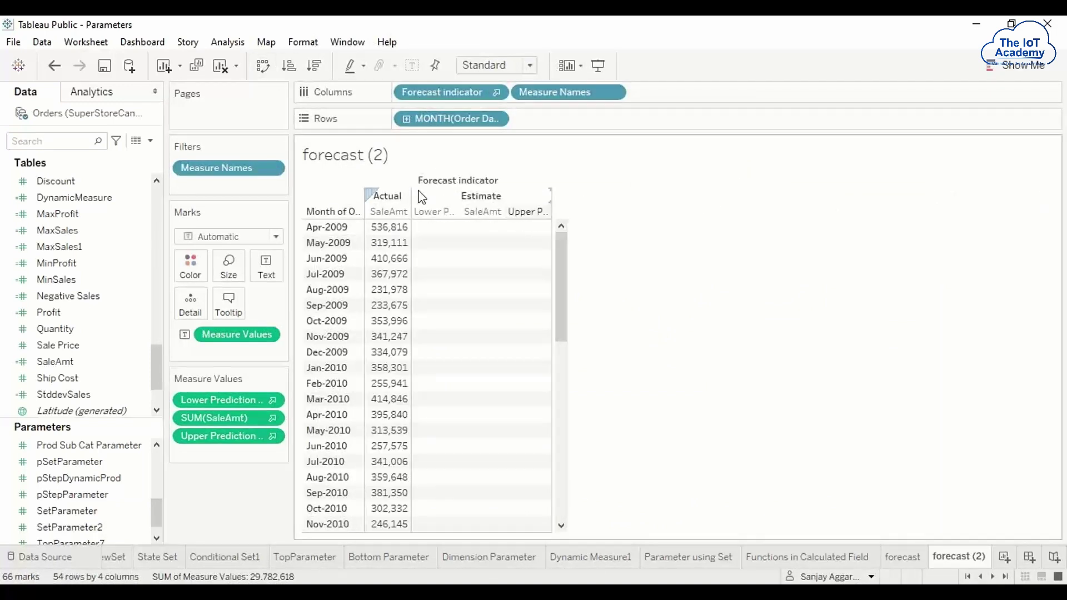
drag(411, 200, 436, 201)
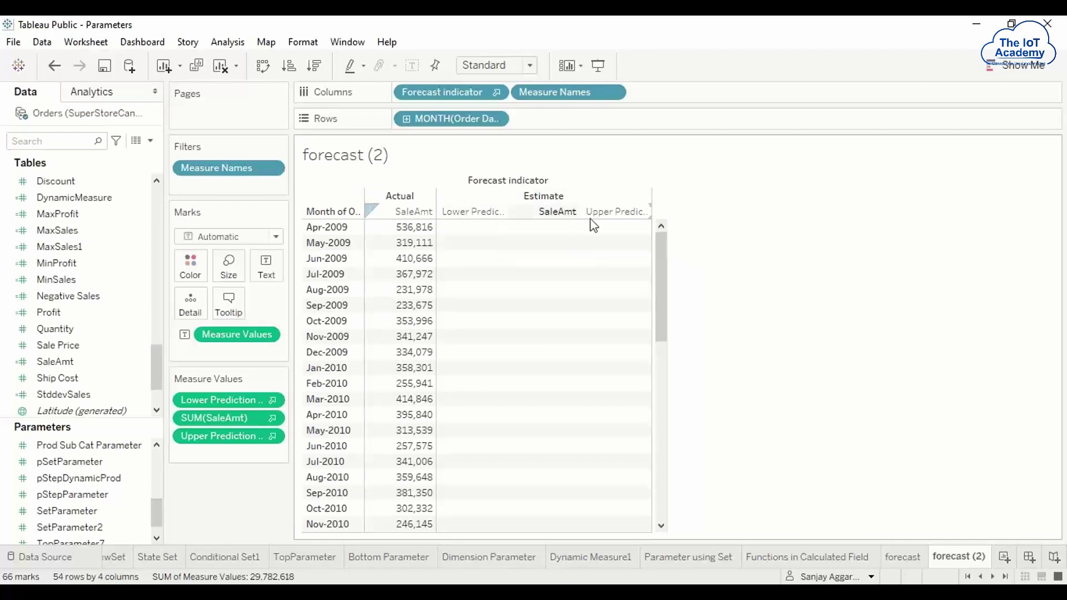
drag(651, 195, 695, 199)
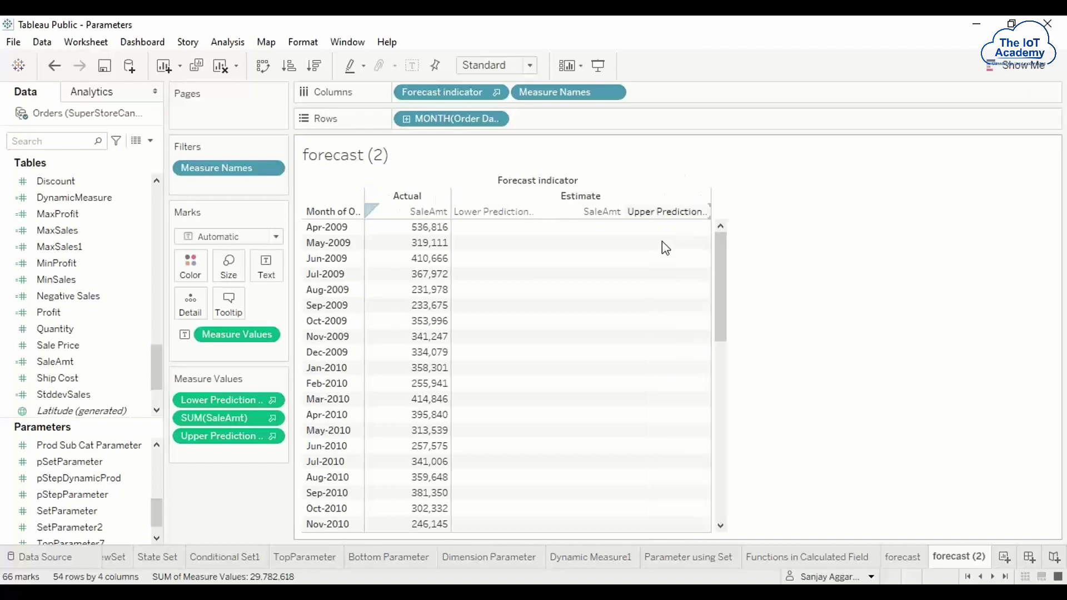
right_click(904, 560)
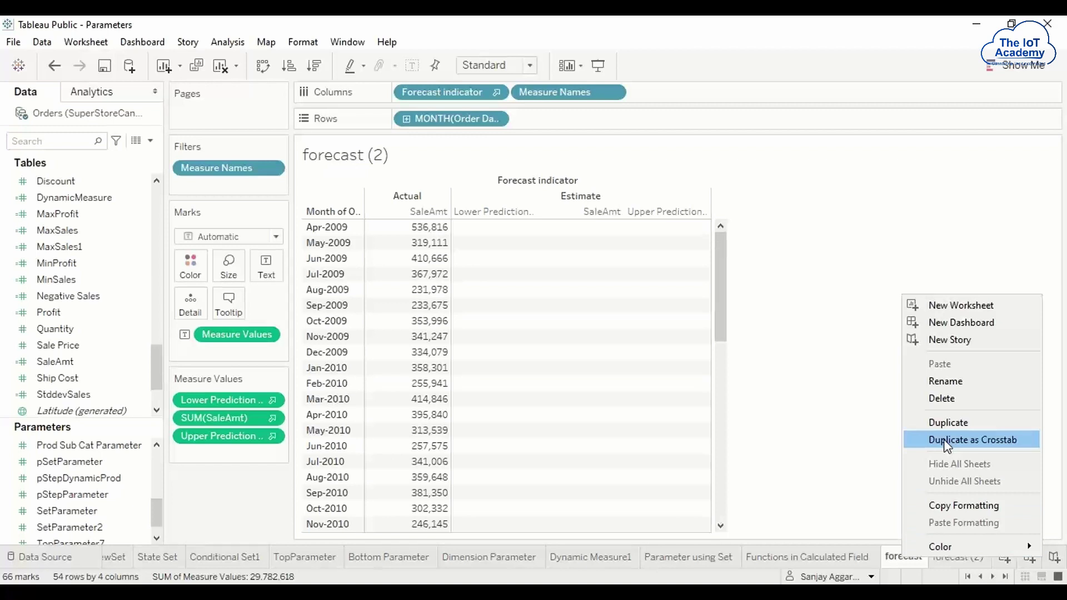
click(851, 408)
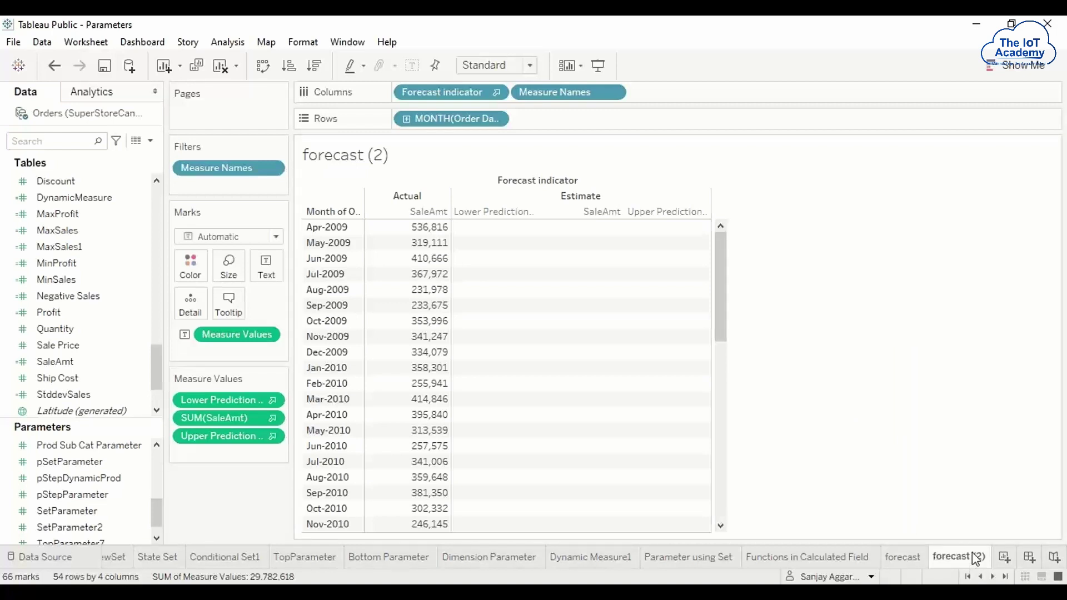
- Examine the crosstab's estimated SaleAmt and prediction interval values for Apr-2013 to Sep-2013 and compare them with the forecast chart
mouse_move(962, 558)
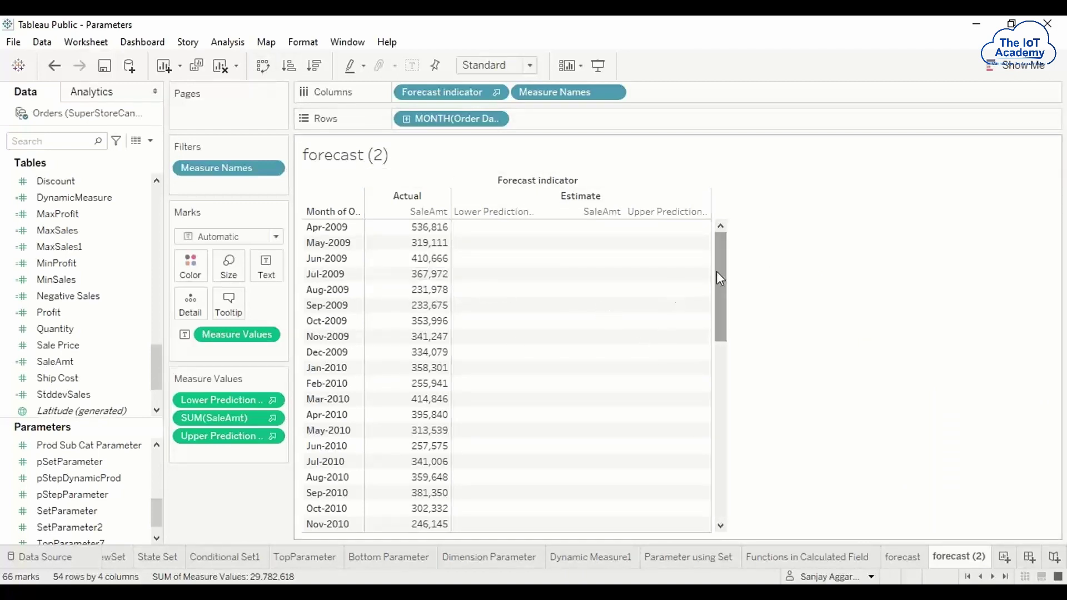
drag(726, 281, 735, 486)
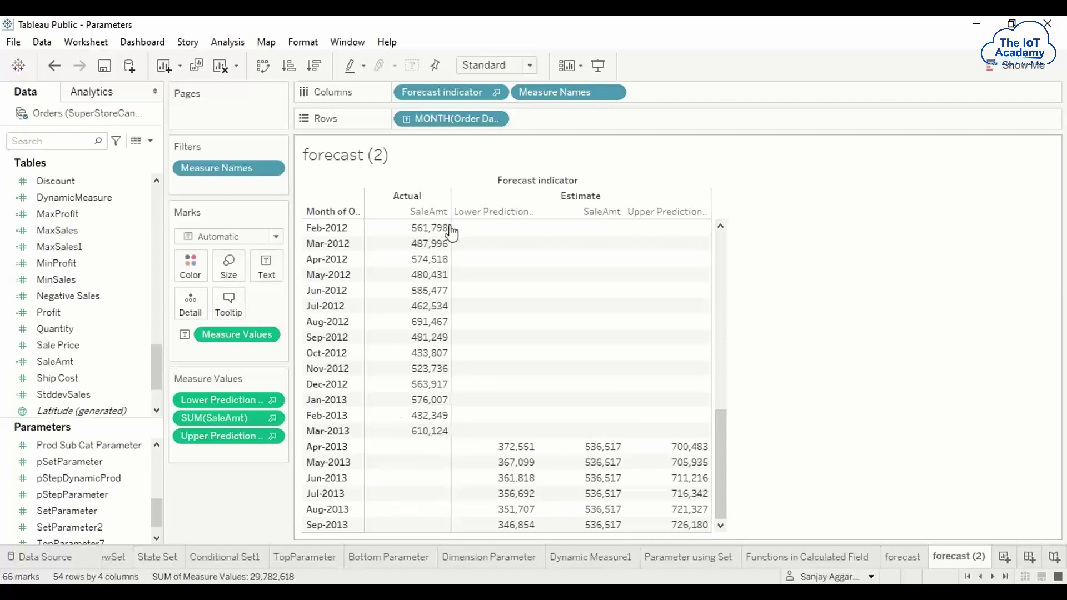
mouse_move(418, 241)
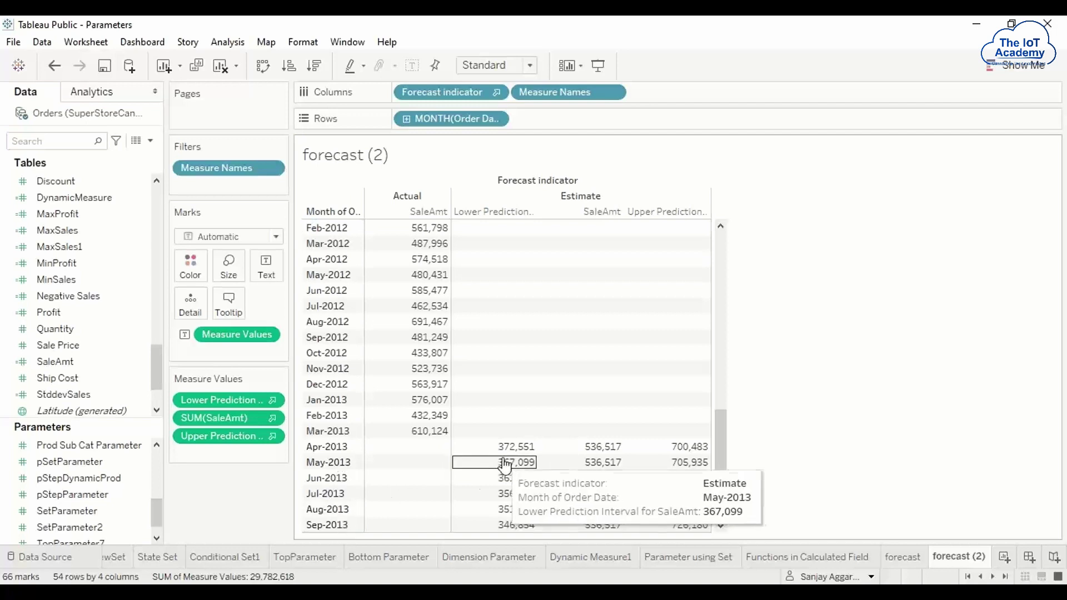
mouse_move(614, 451)
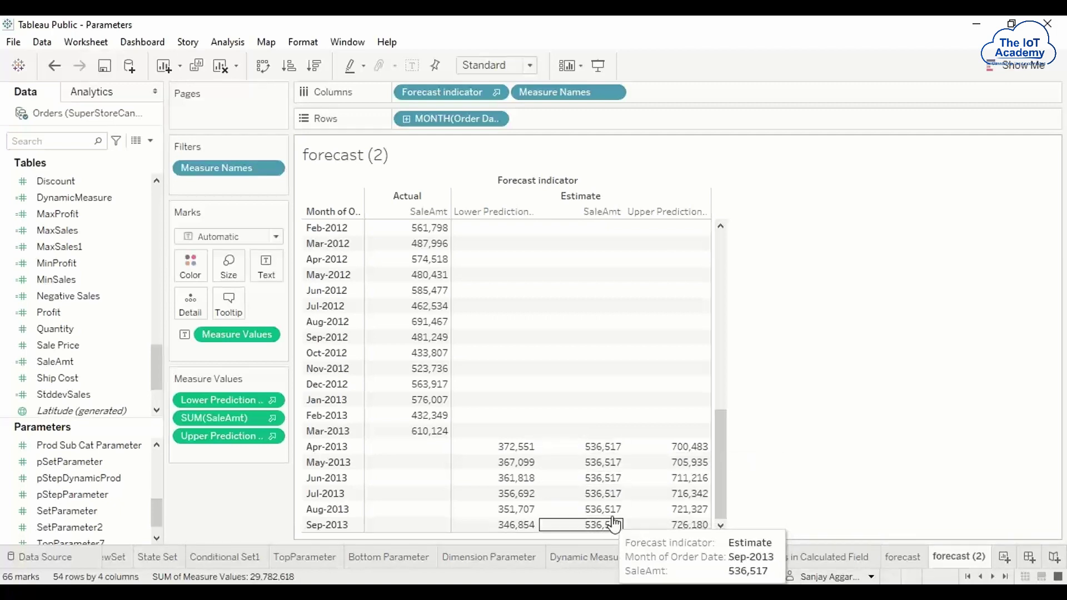
click(902, 557)
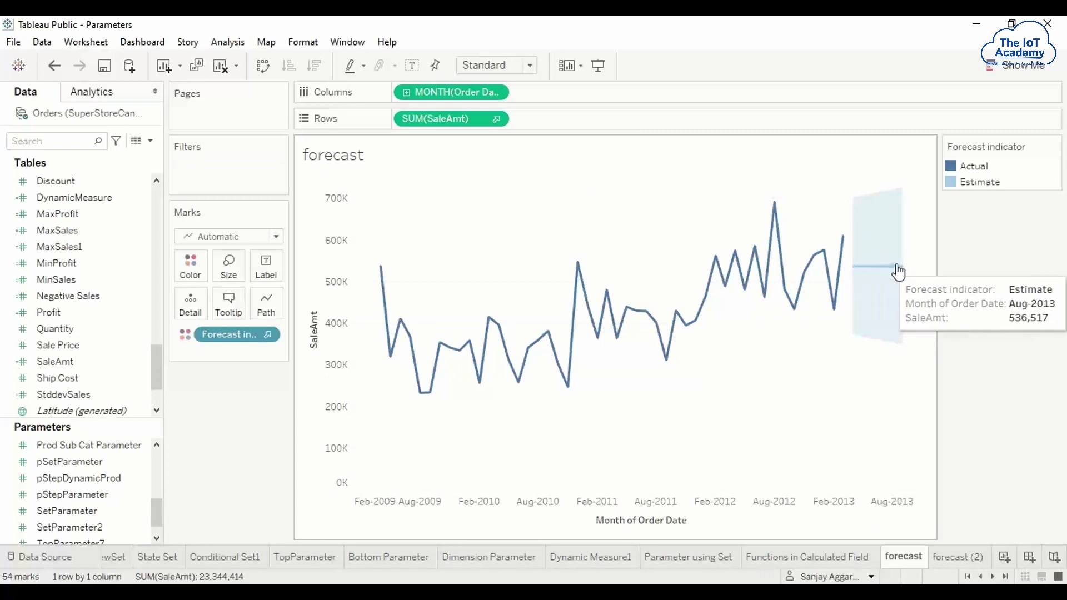
click(954, 557)
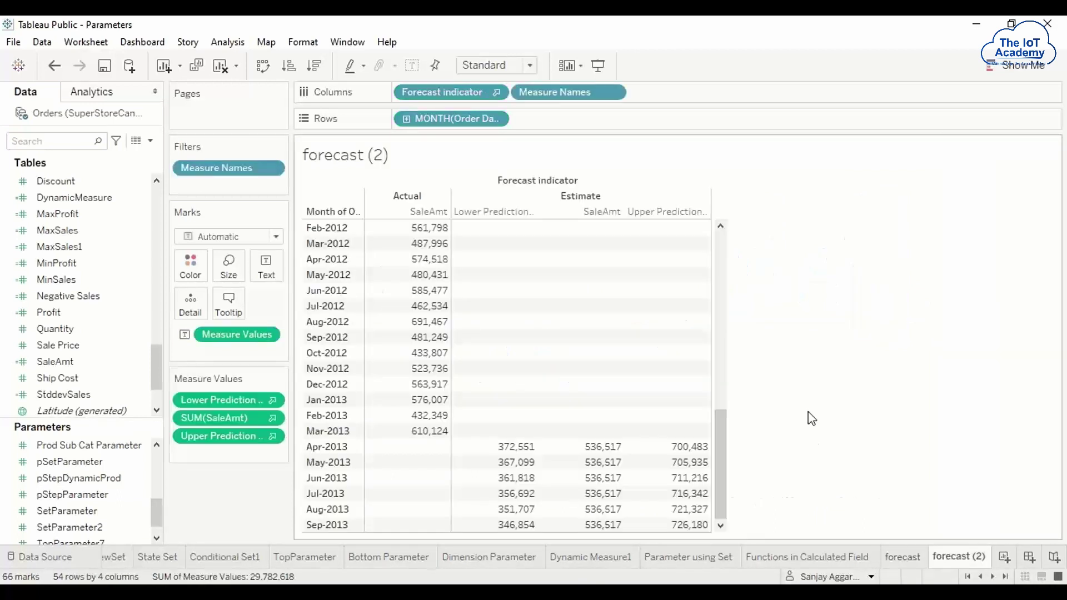